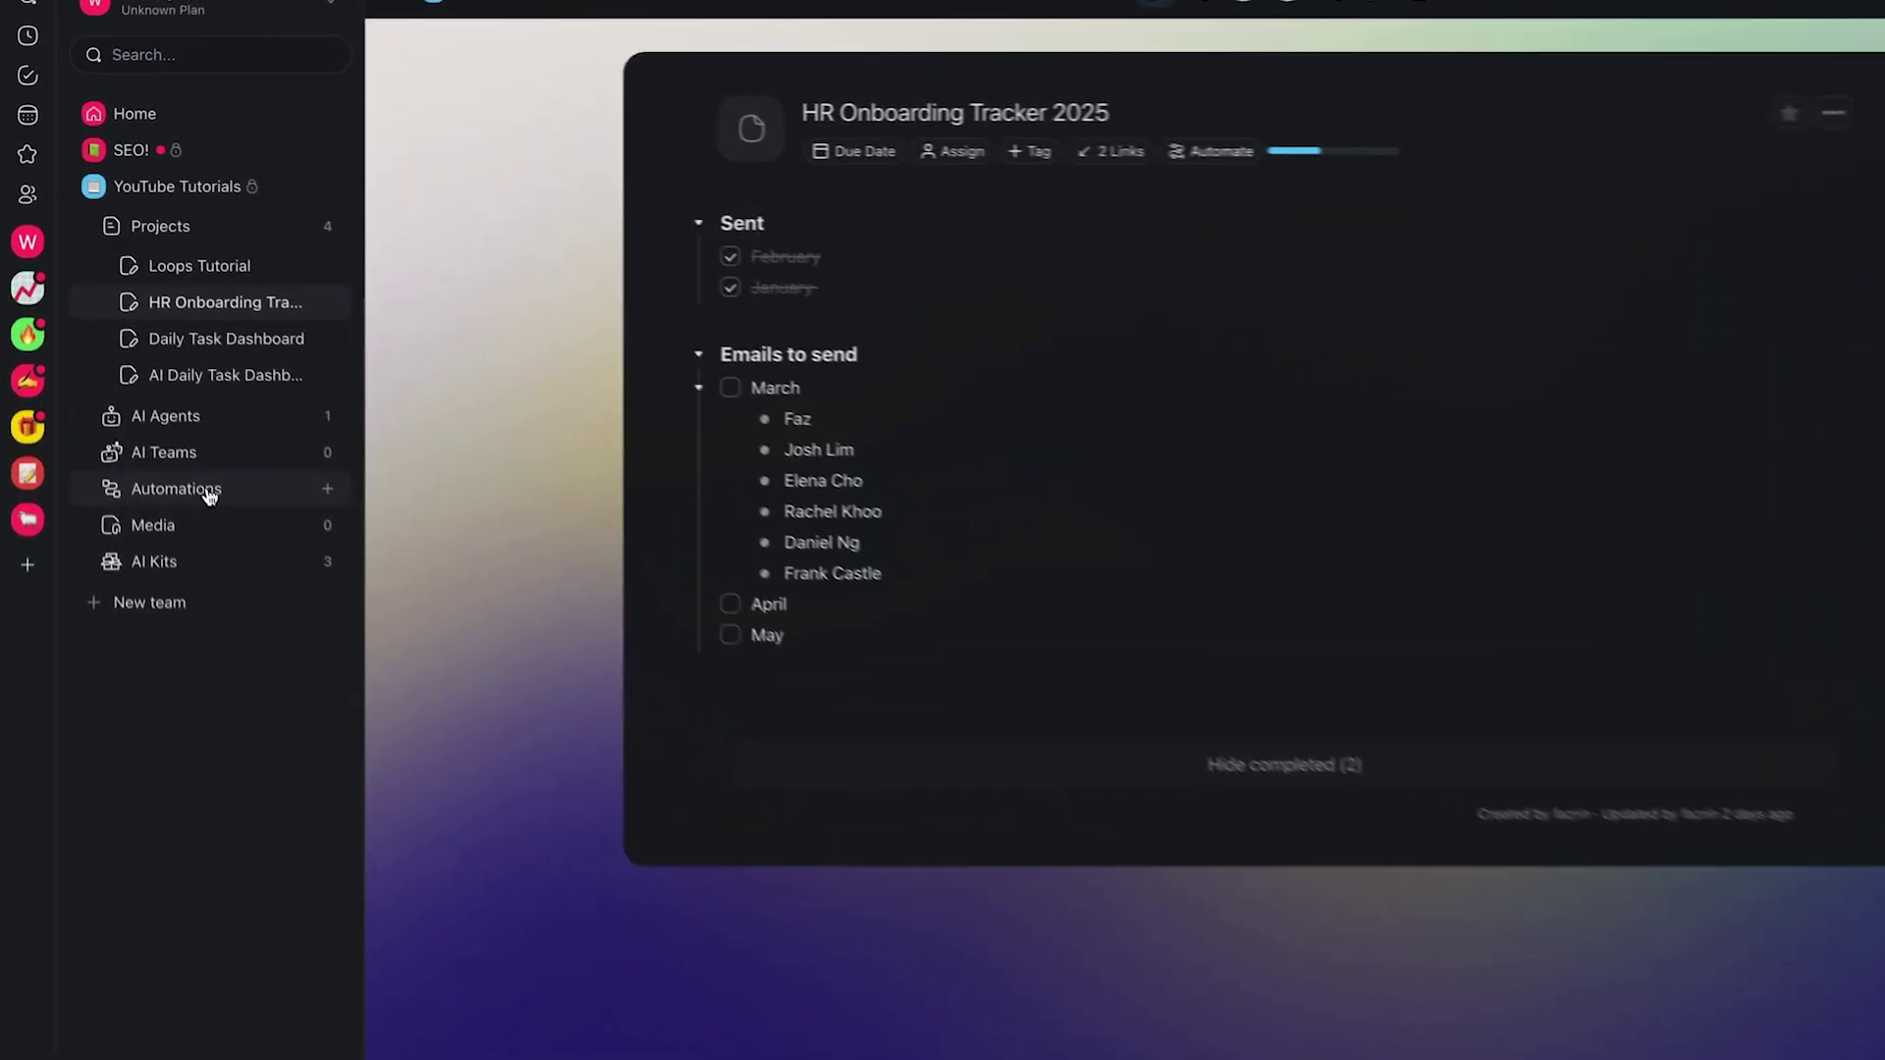
# Open the Loops Tutorial automation and scroll through its Task Completed to Send Email flow
pyautogui.click(179, 422)
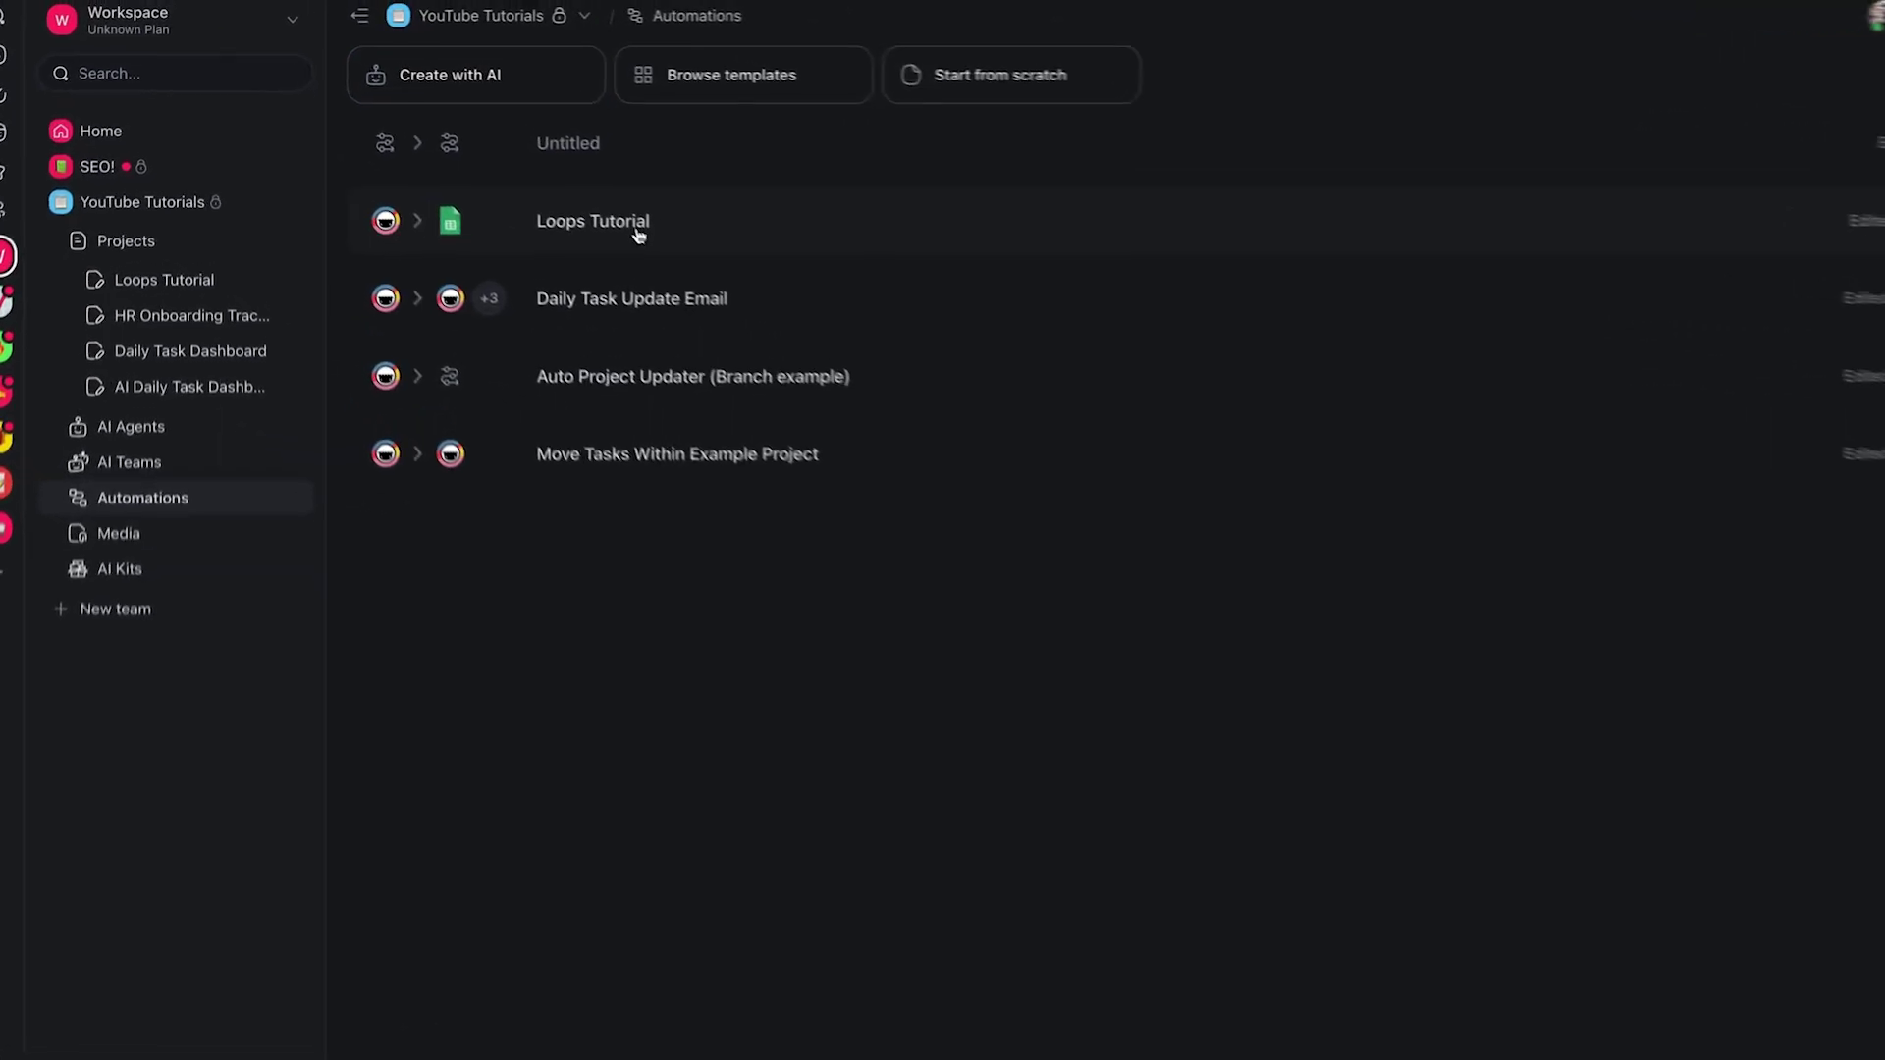
pyautogui.click(638, 234)
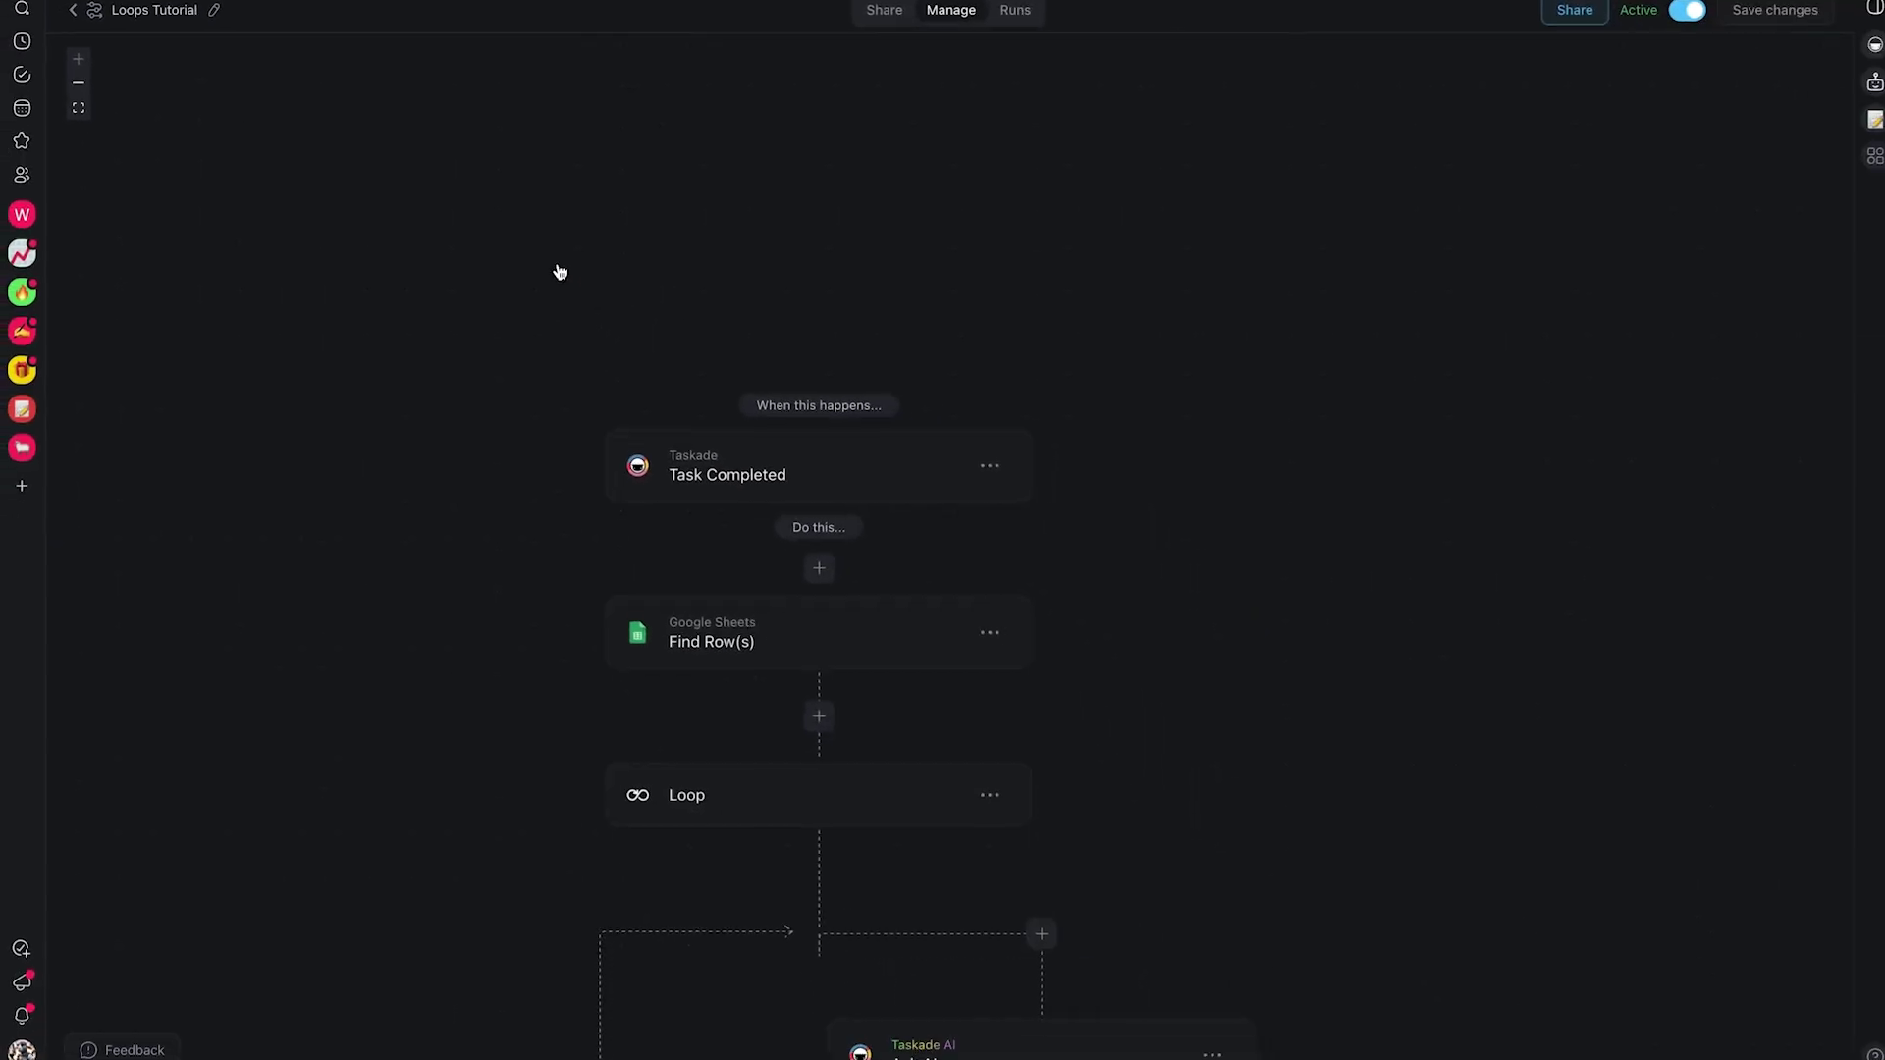
pyautogui.scroll(-3, 557, 270)
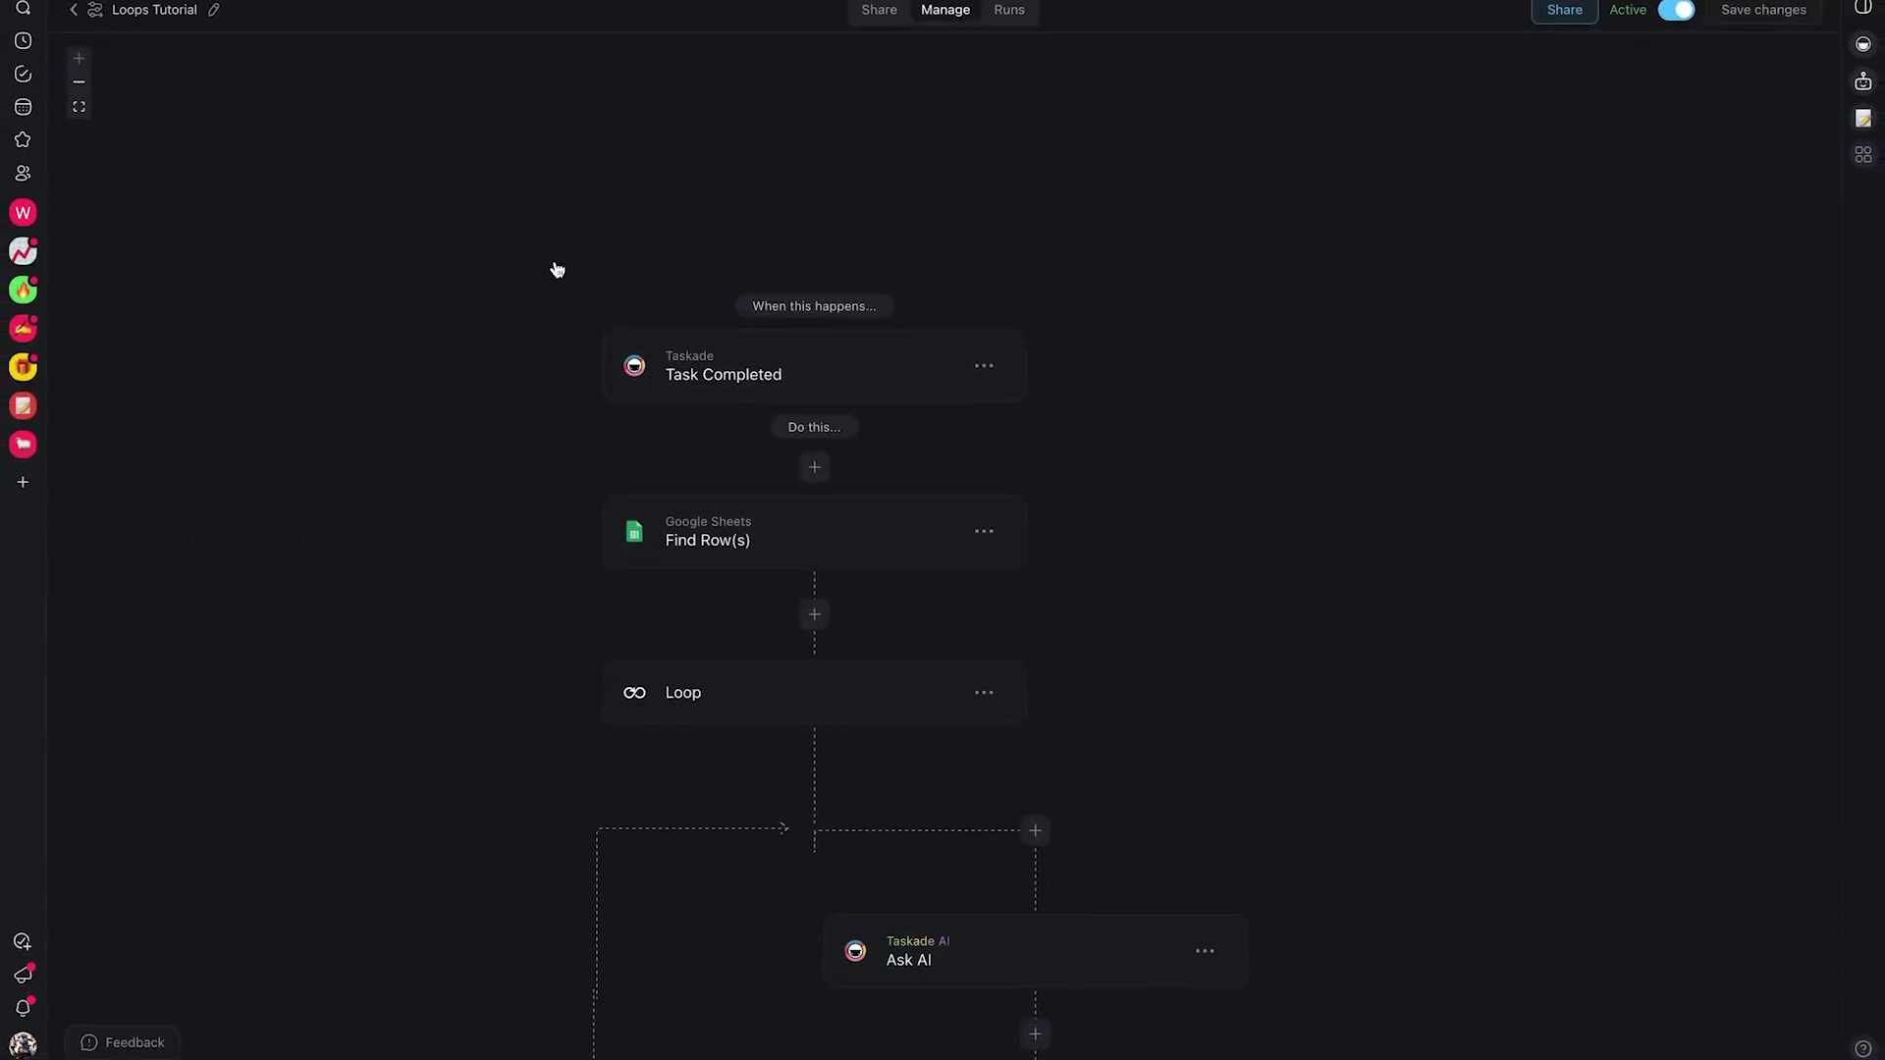
pyautogui.scroll(-4, 557, 270)
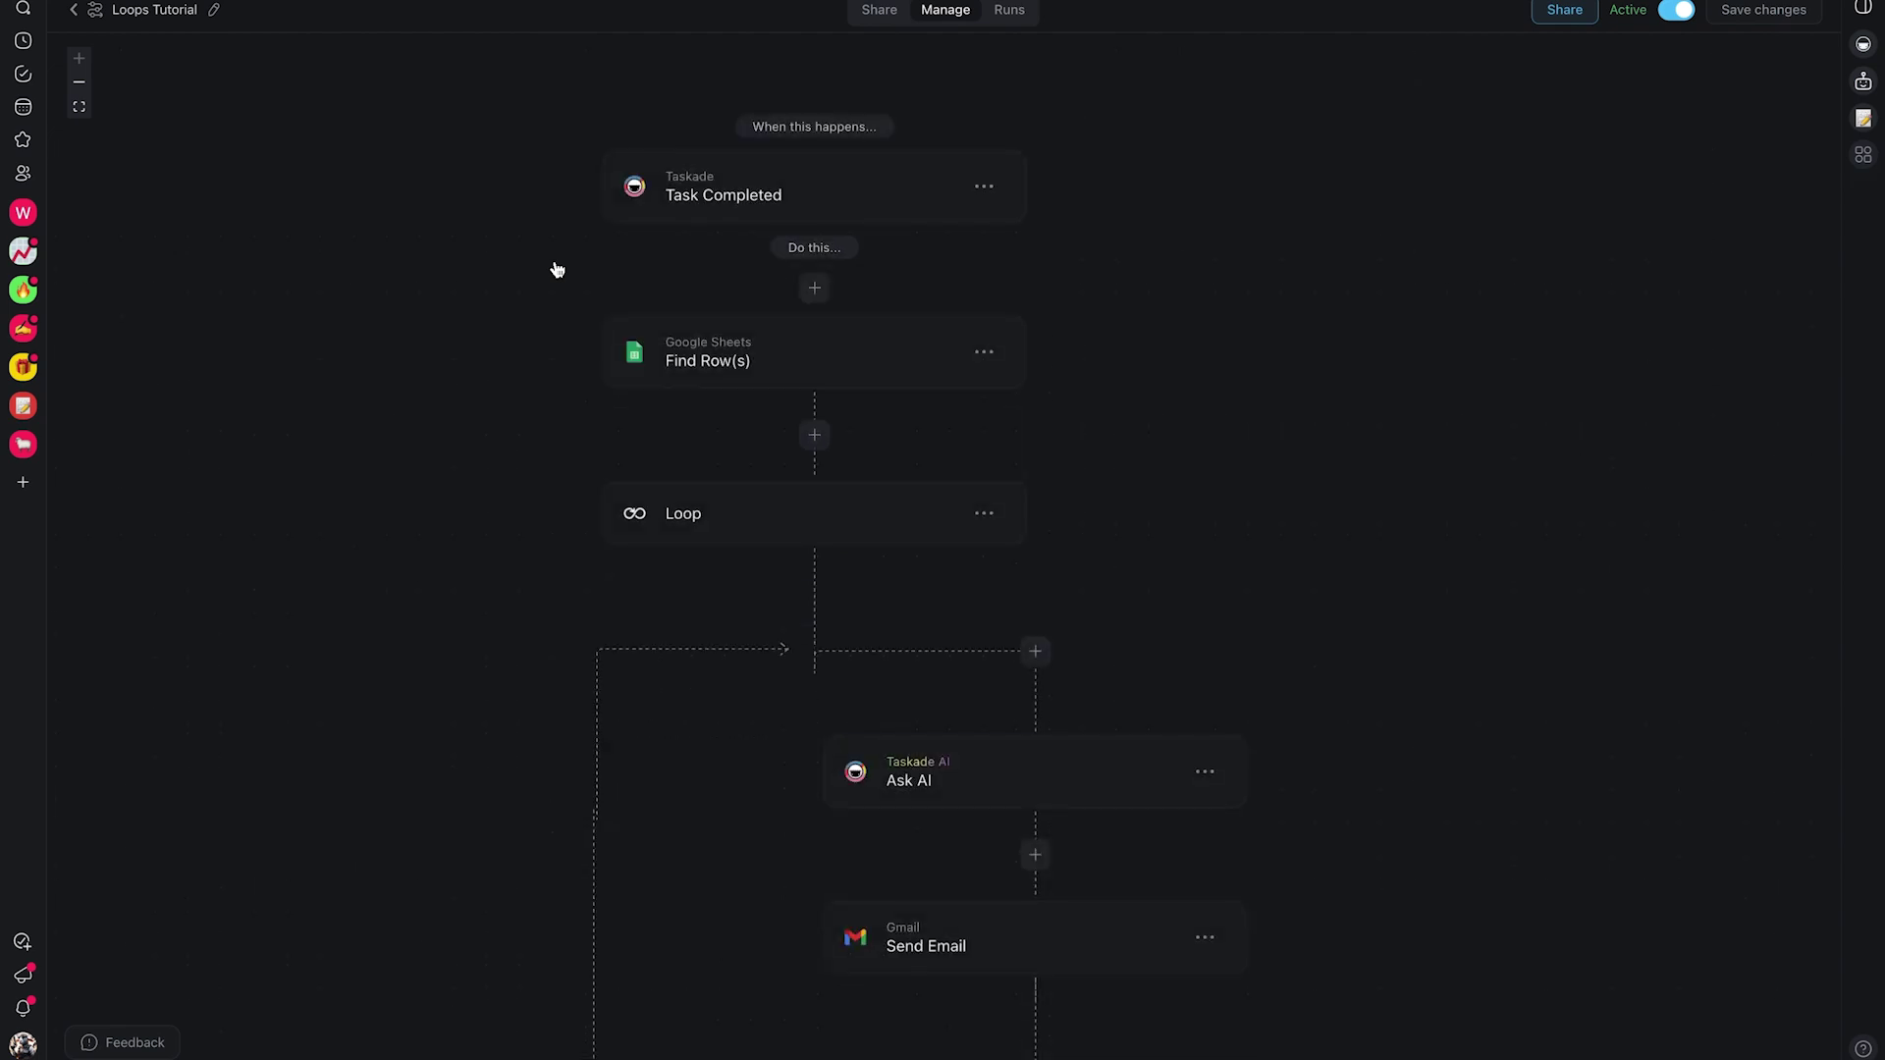
pyautogui.scroll(3, 1186, 382)
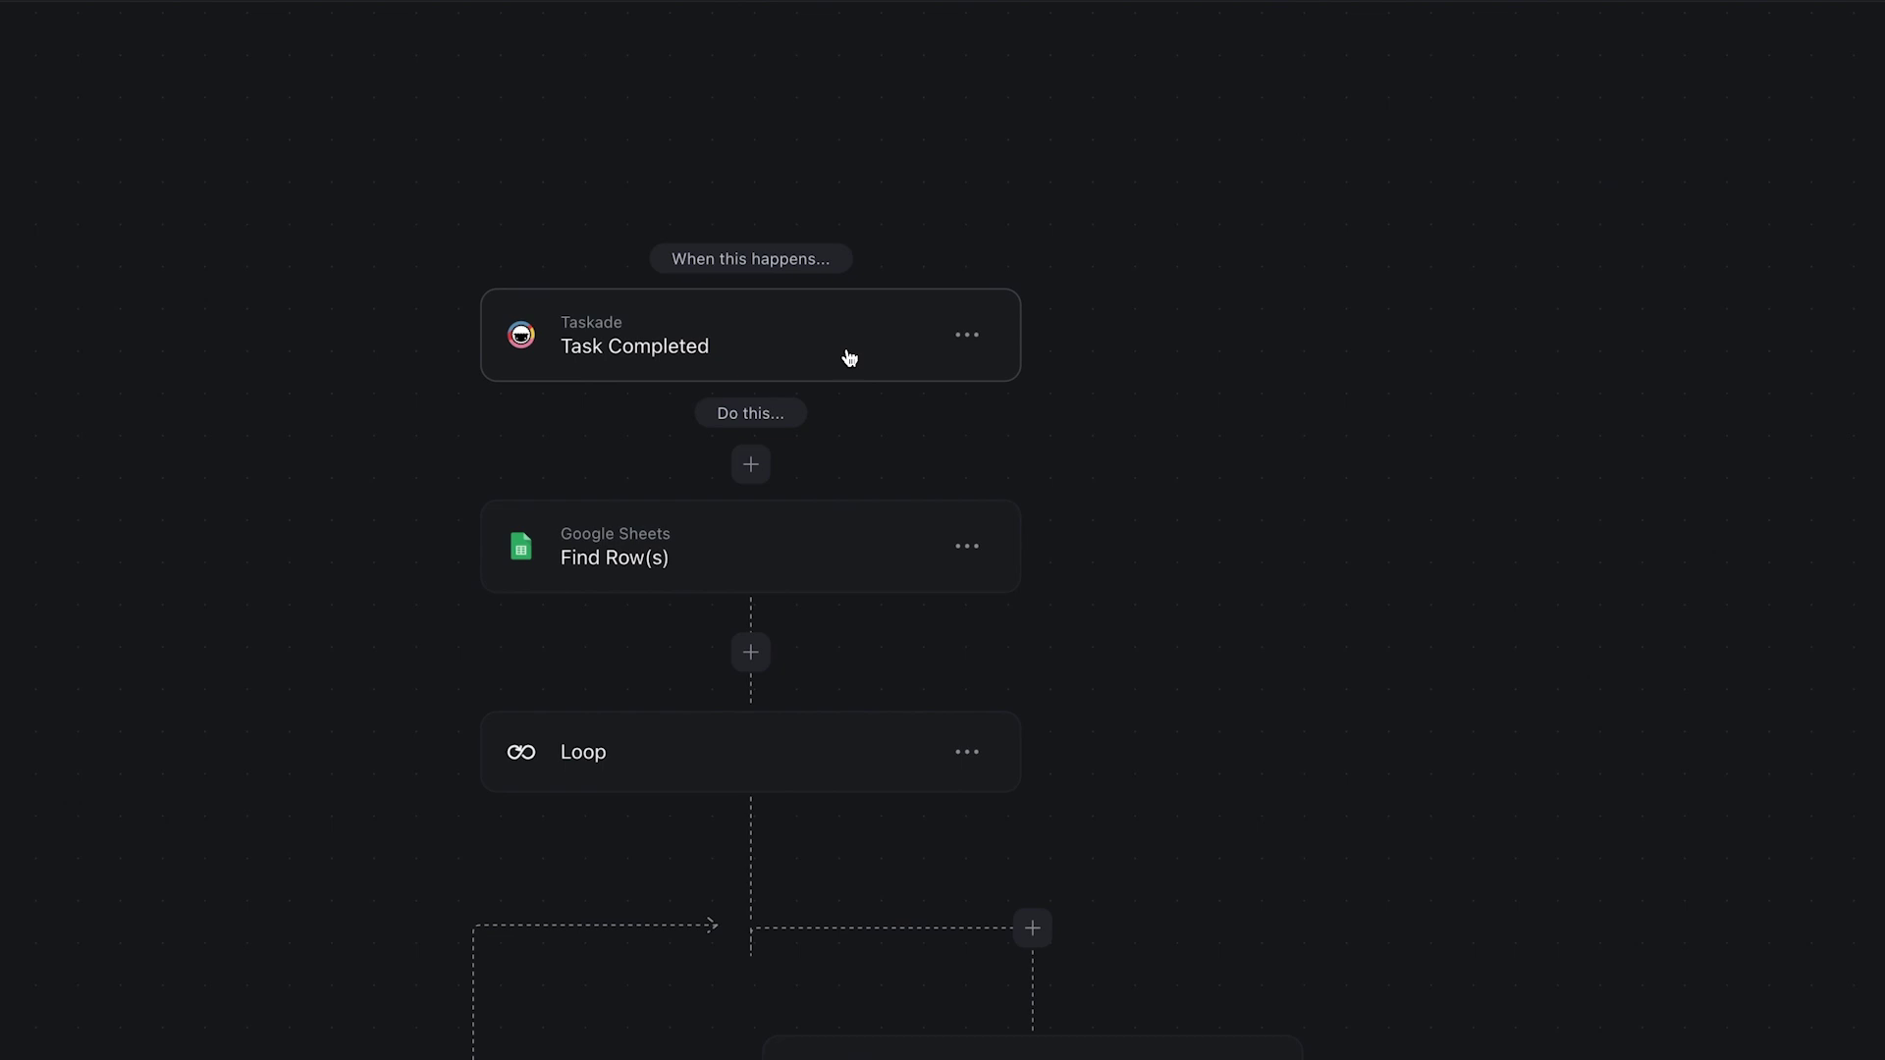
# Review the Task Completed trigger watching the Emails to send block of HR Onboarding Tracker 2025
pyautogui.click(619, 407)
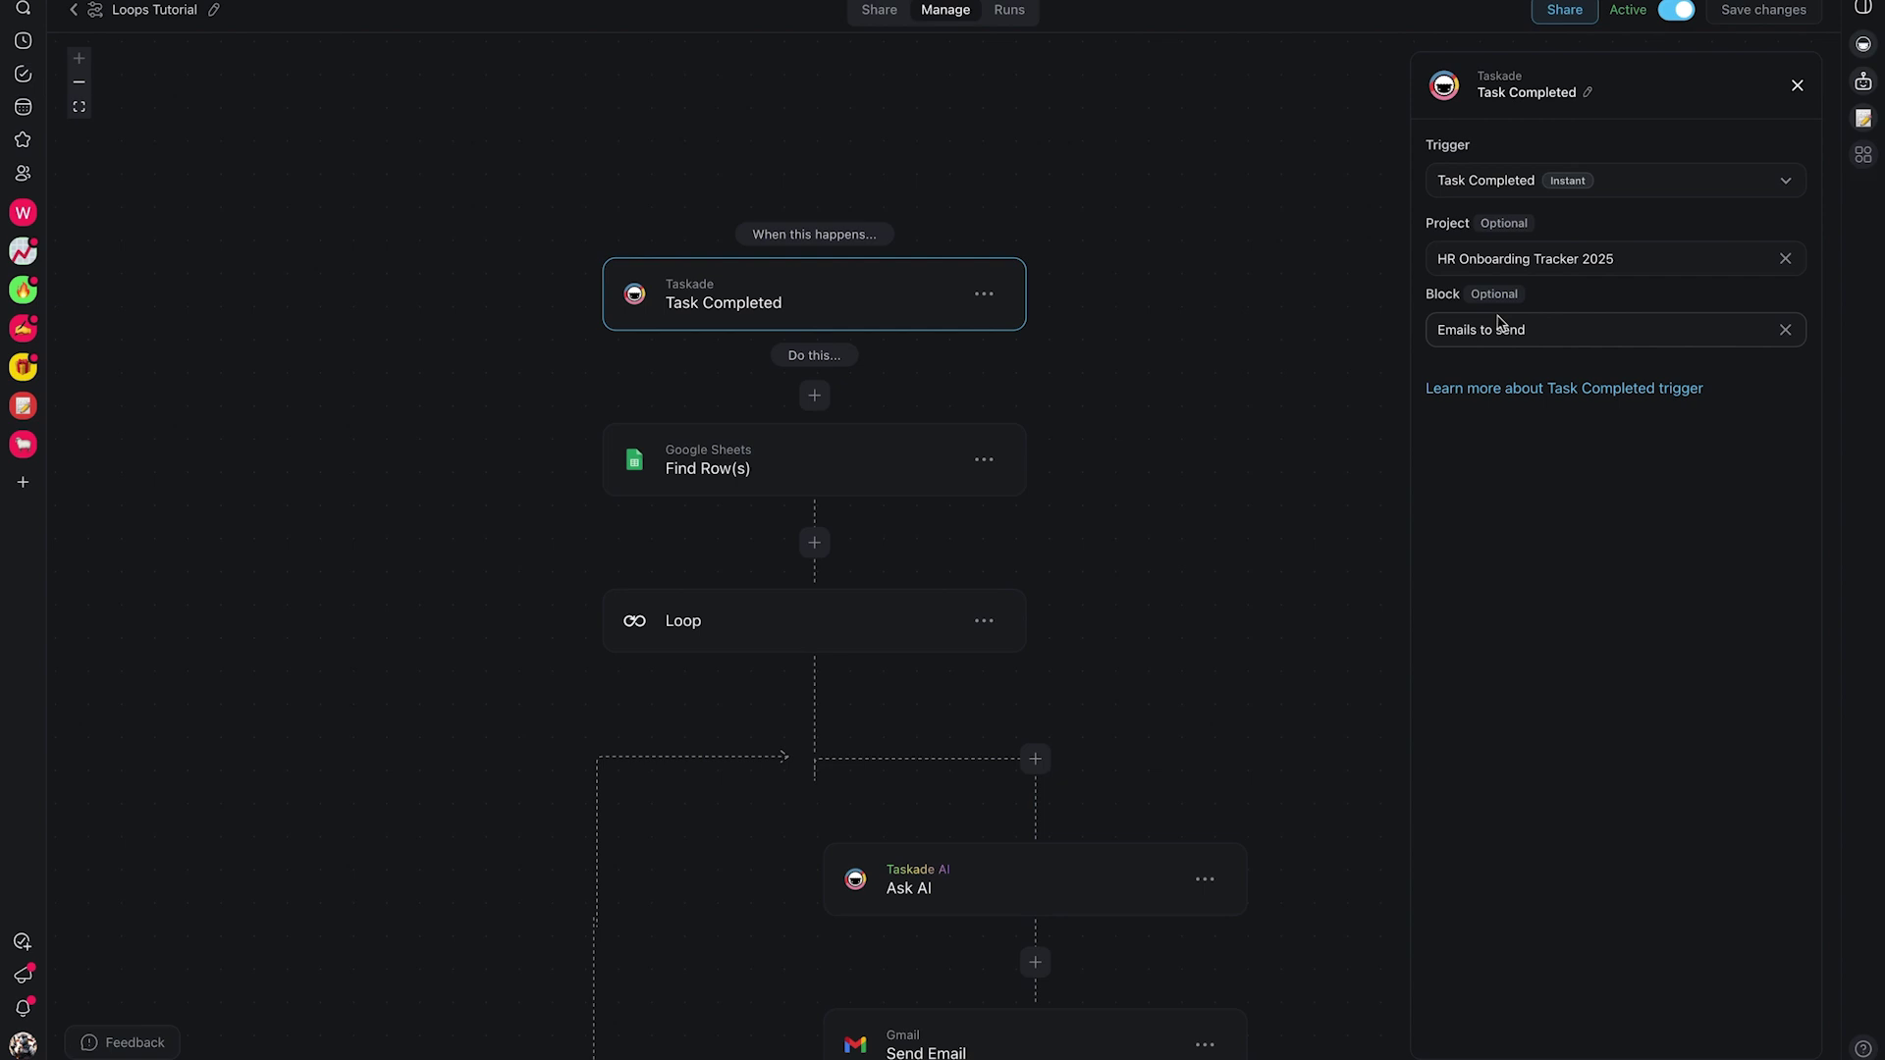
pyautogui.click(1129, 373)
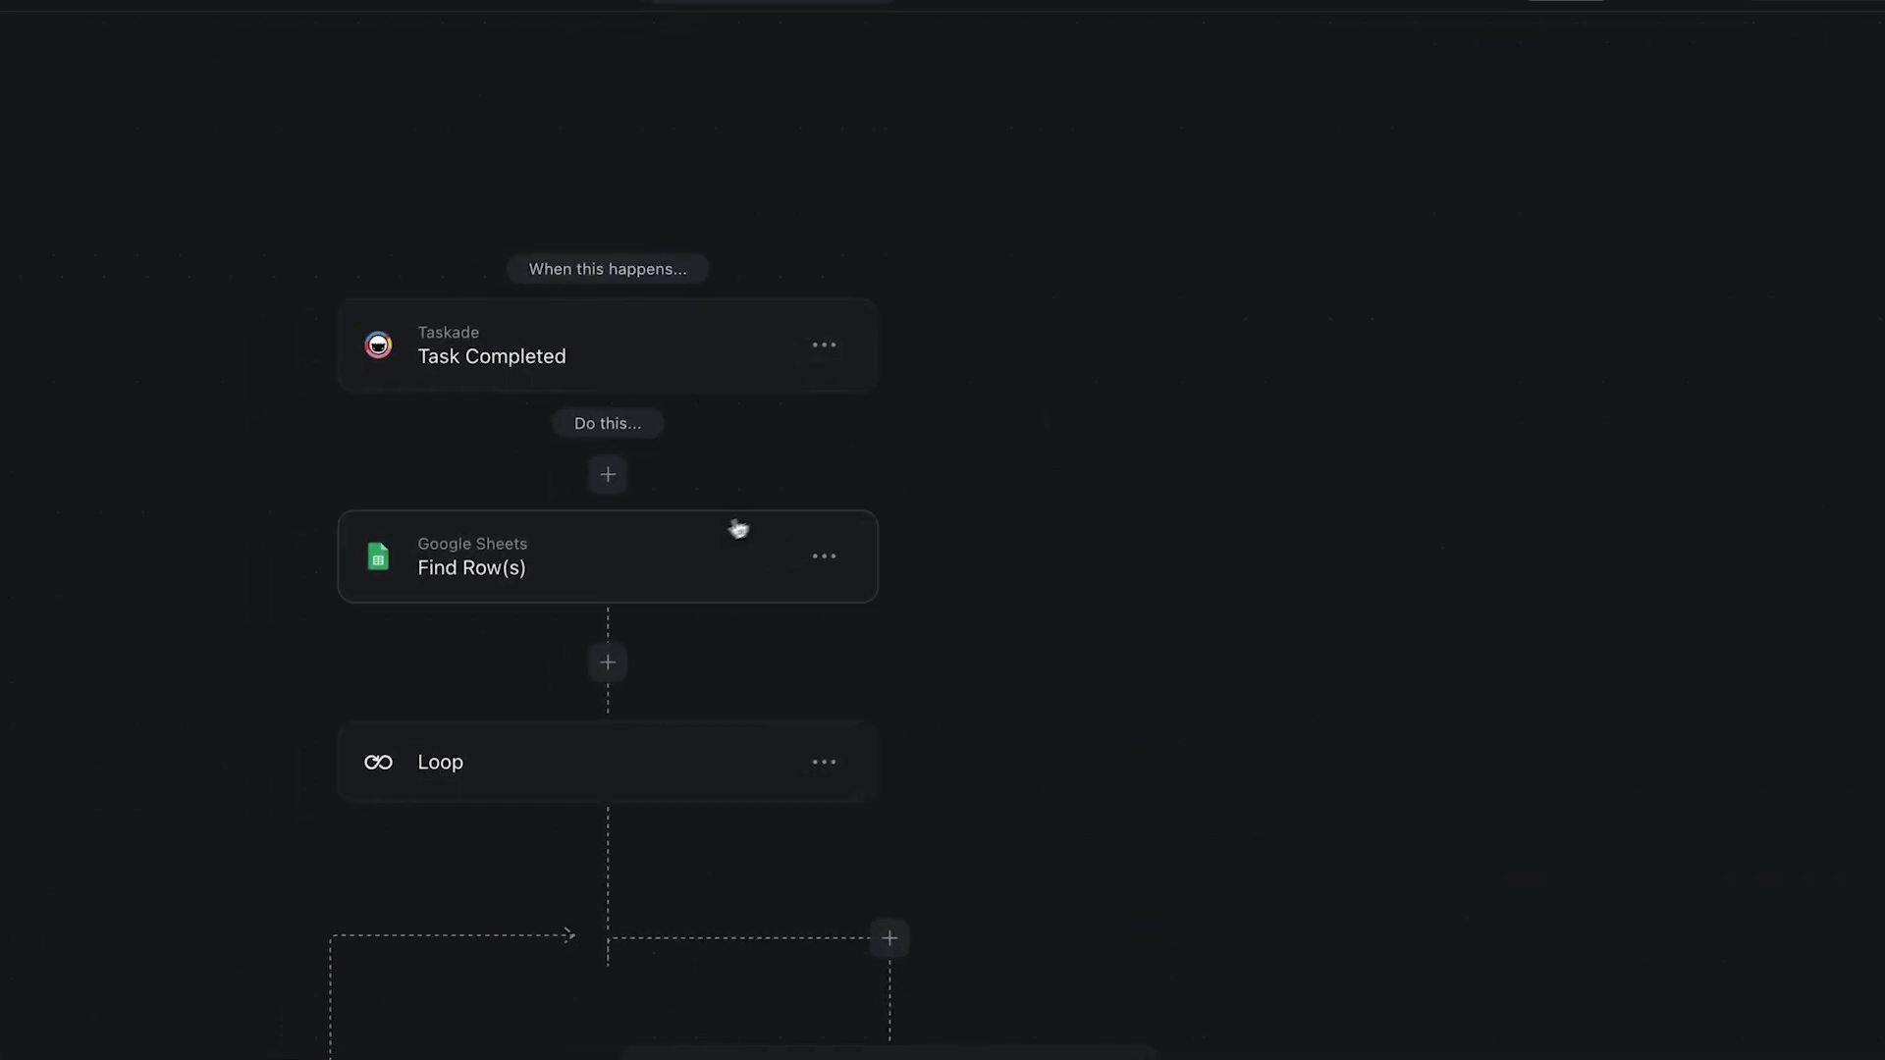
# Review Find Row(s) reading the New Hire Email sheet of Loops Tutorial, returning rows as an array
pyautogui.click(864, 459)
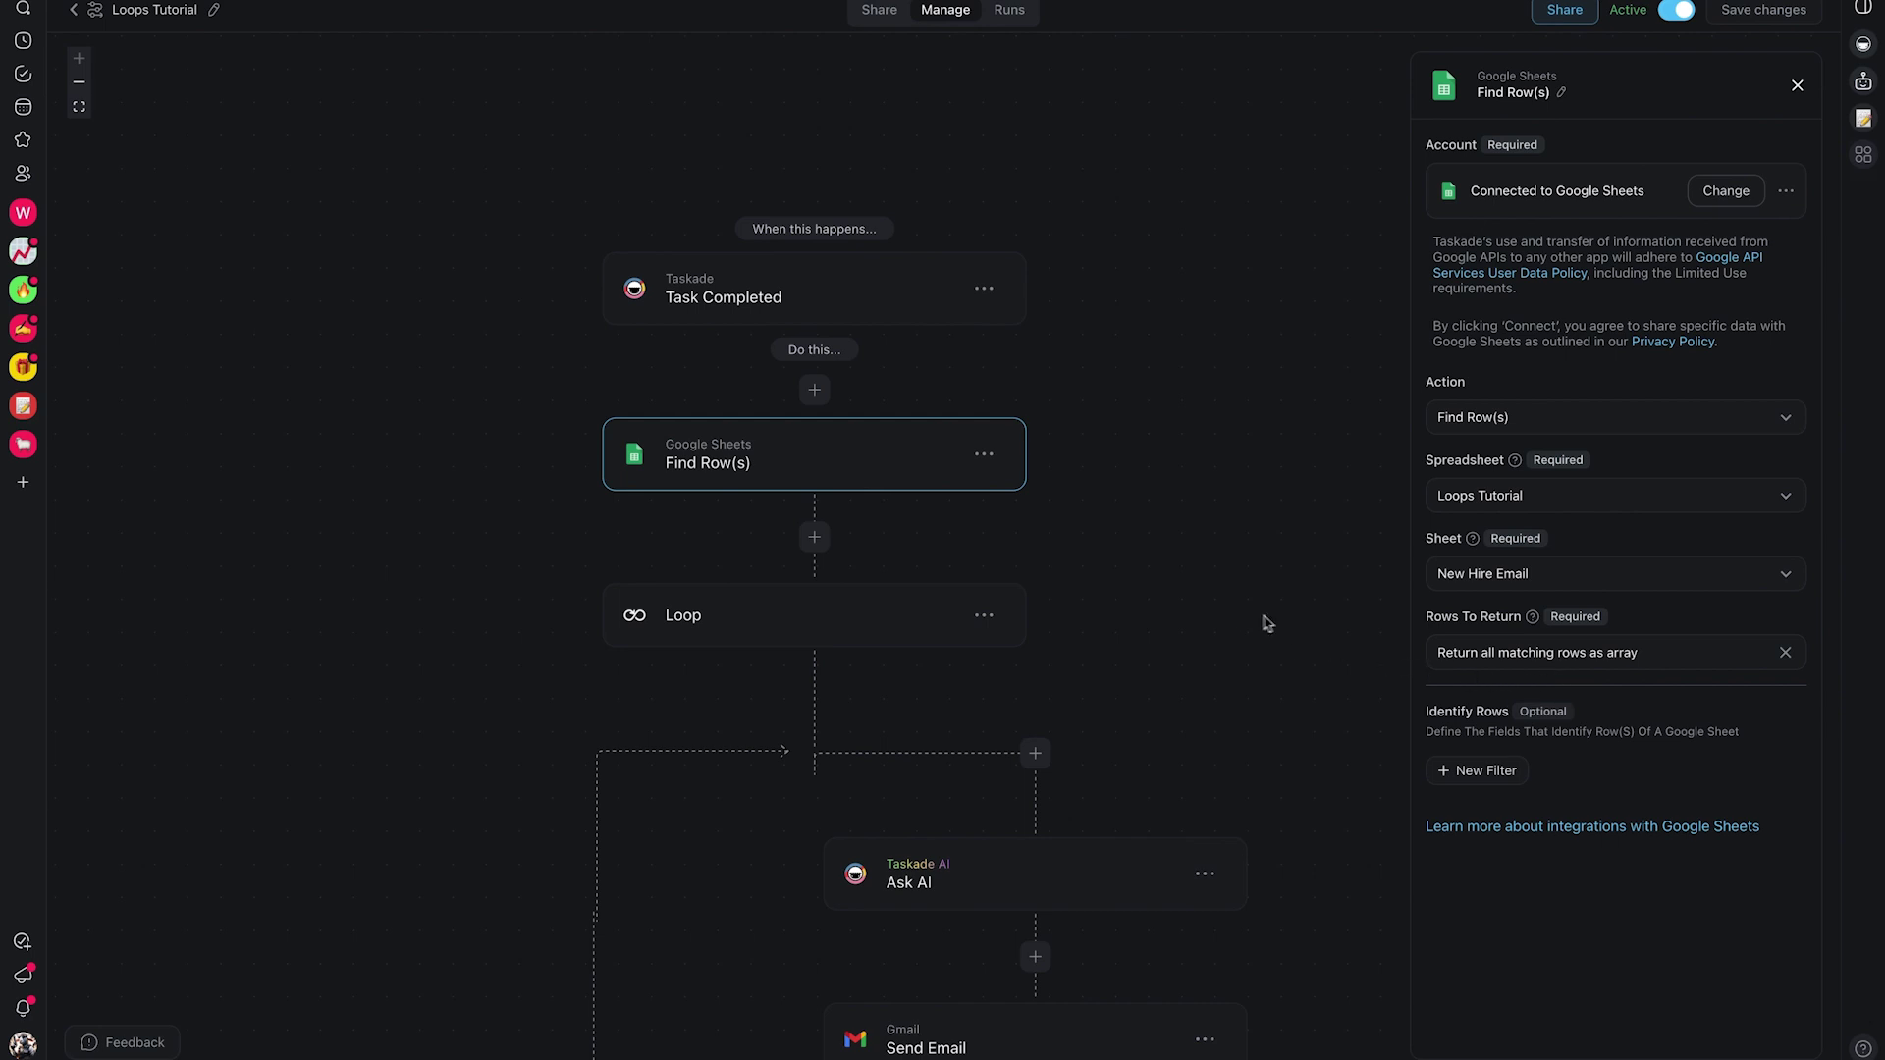
# Link the Loop's List to the variable Find Row(s) → Array of matching rows
pyautogui.click(904, 604)
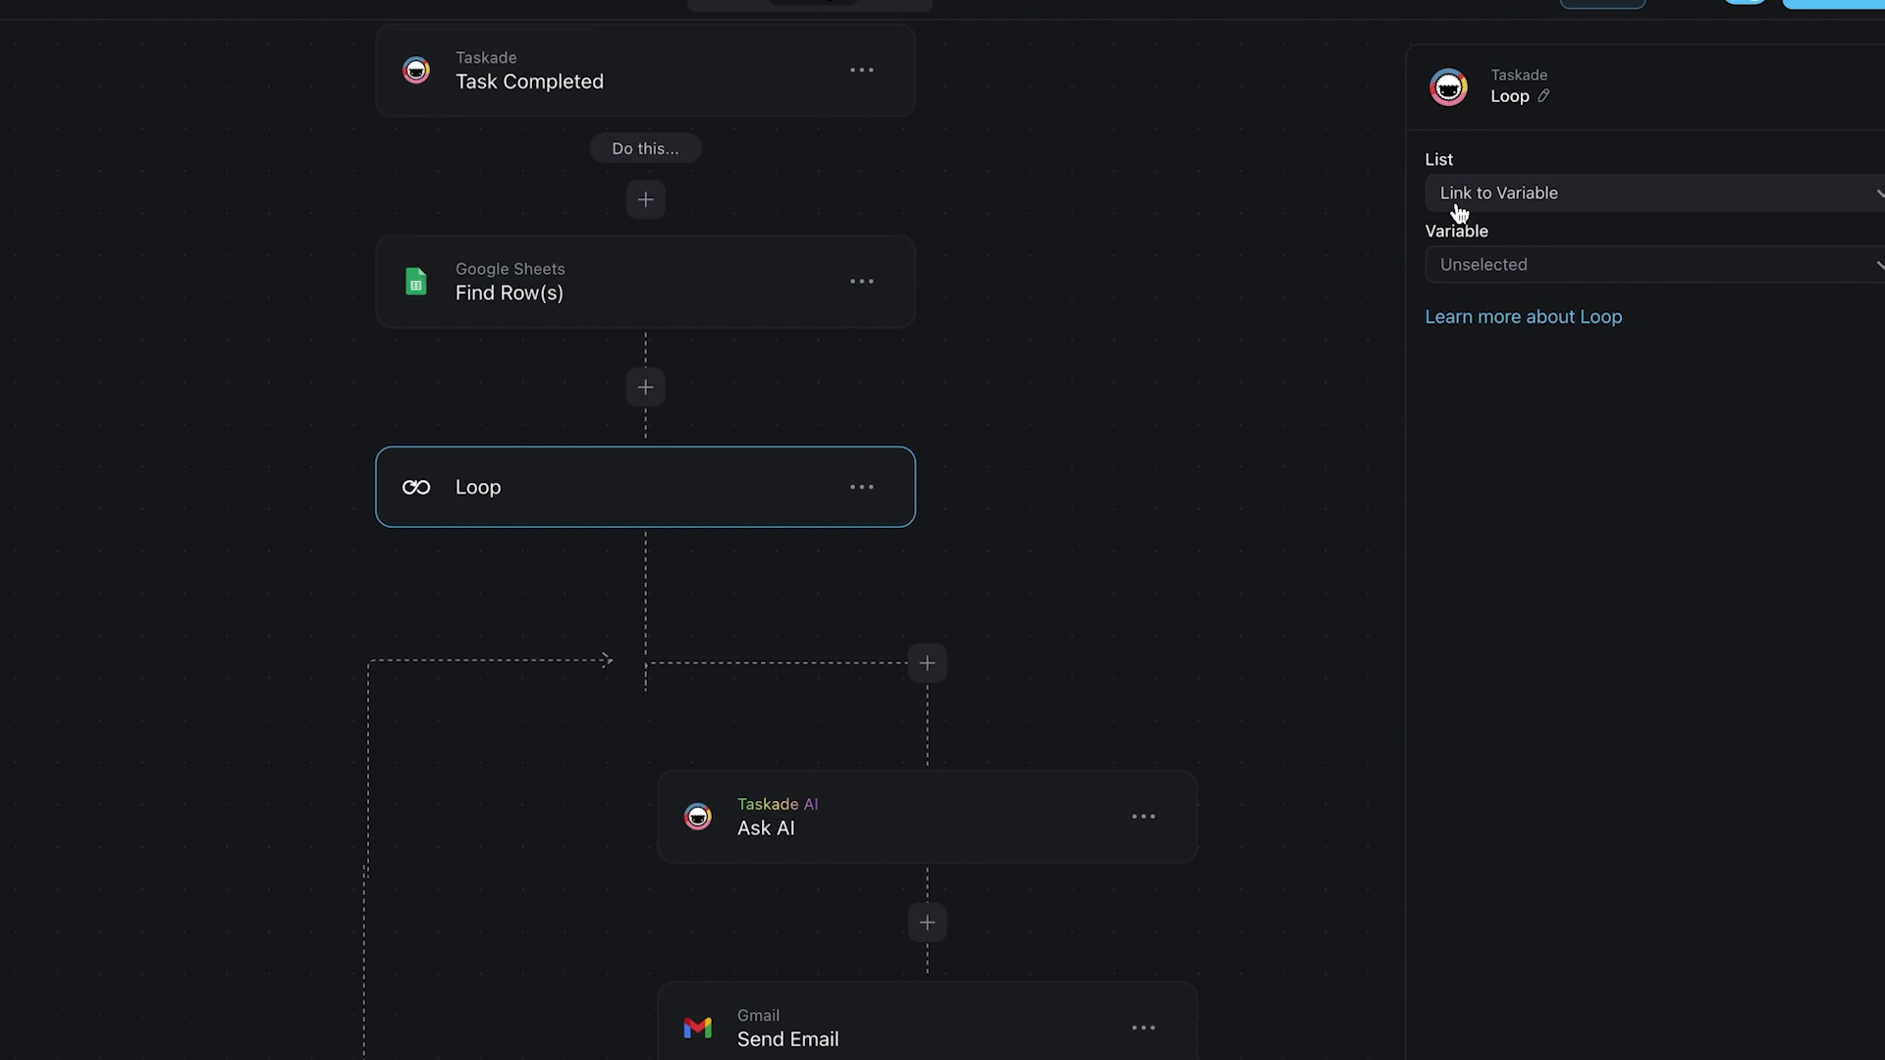
pyautogui.click(1463, 210)
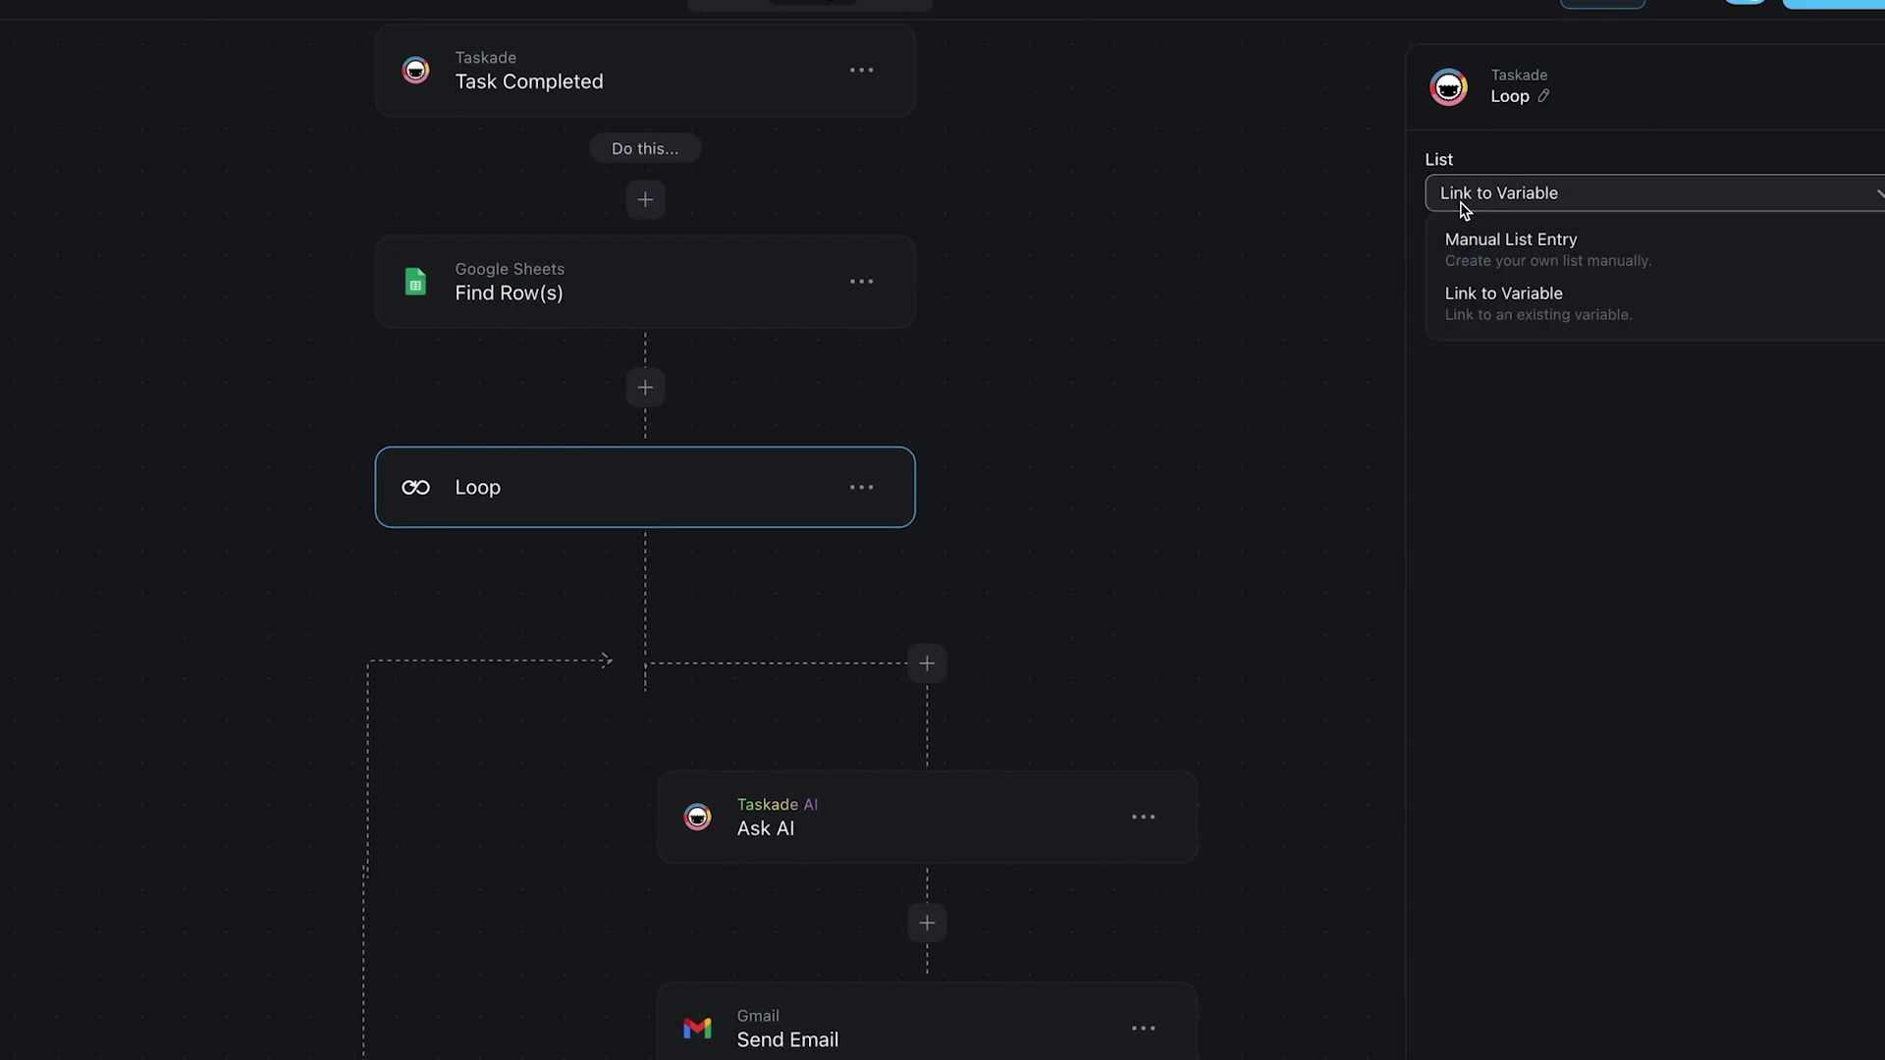
pyautogui.click(1475, 305)
pyautogui.click(1482, 265)
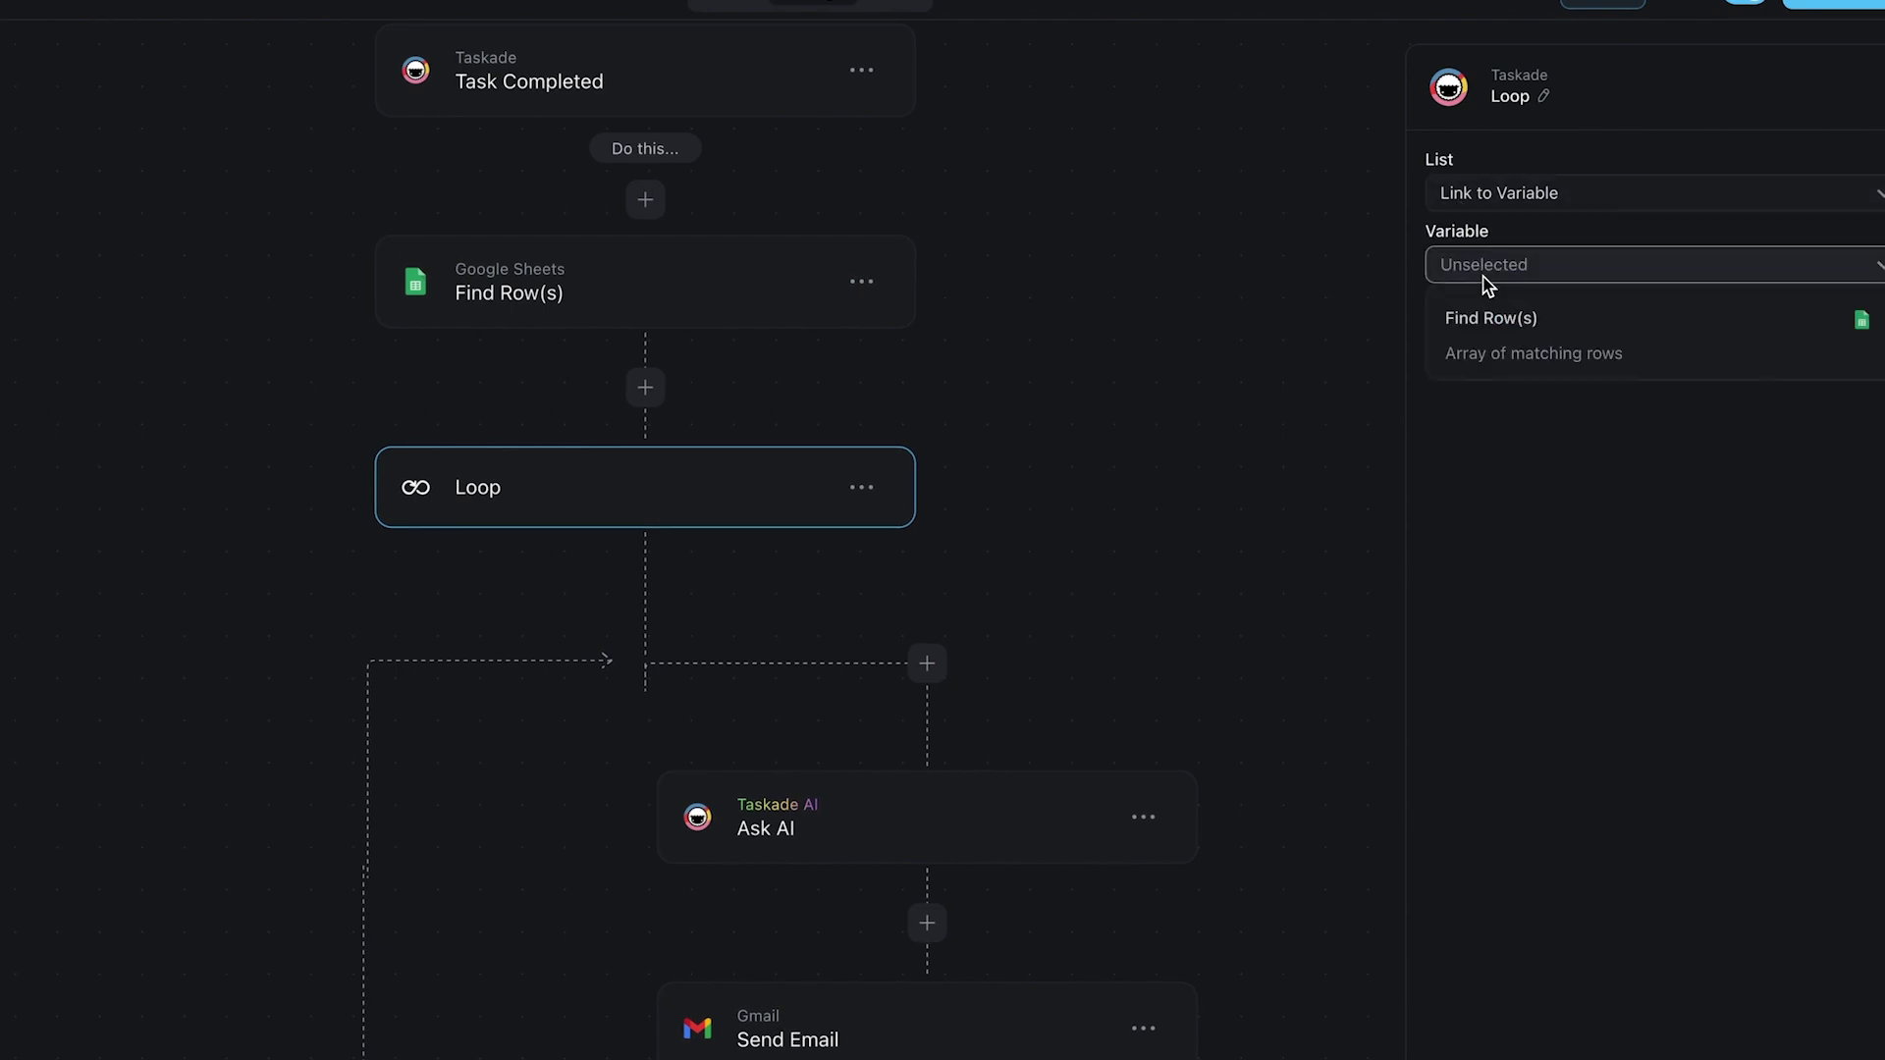
pyautogui.click(1502, 356)
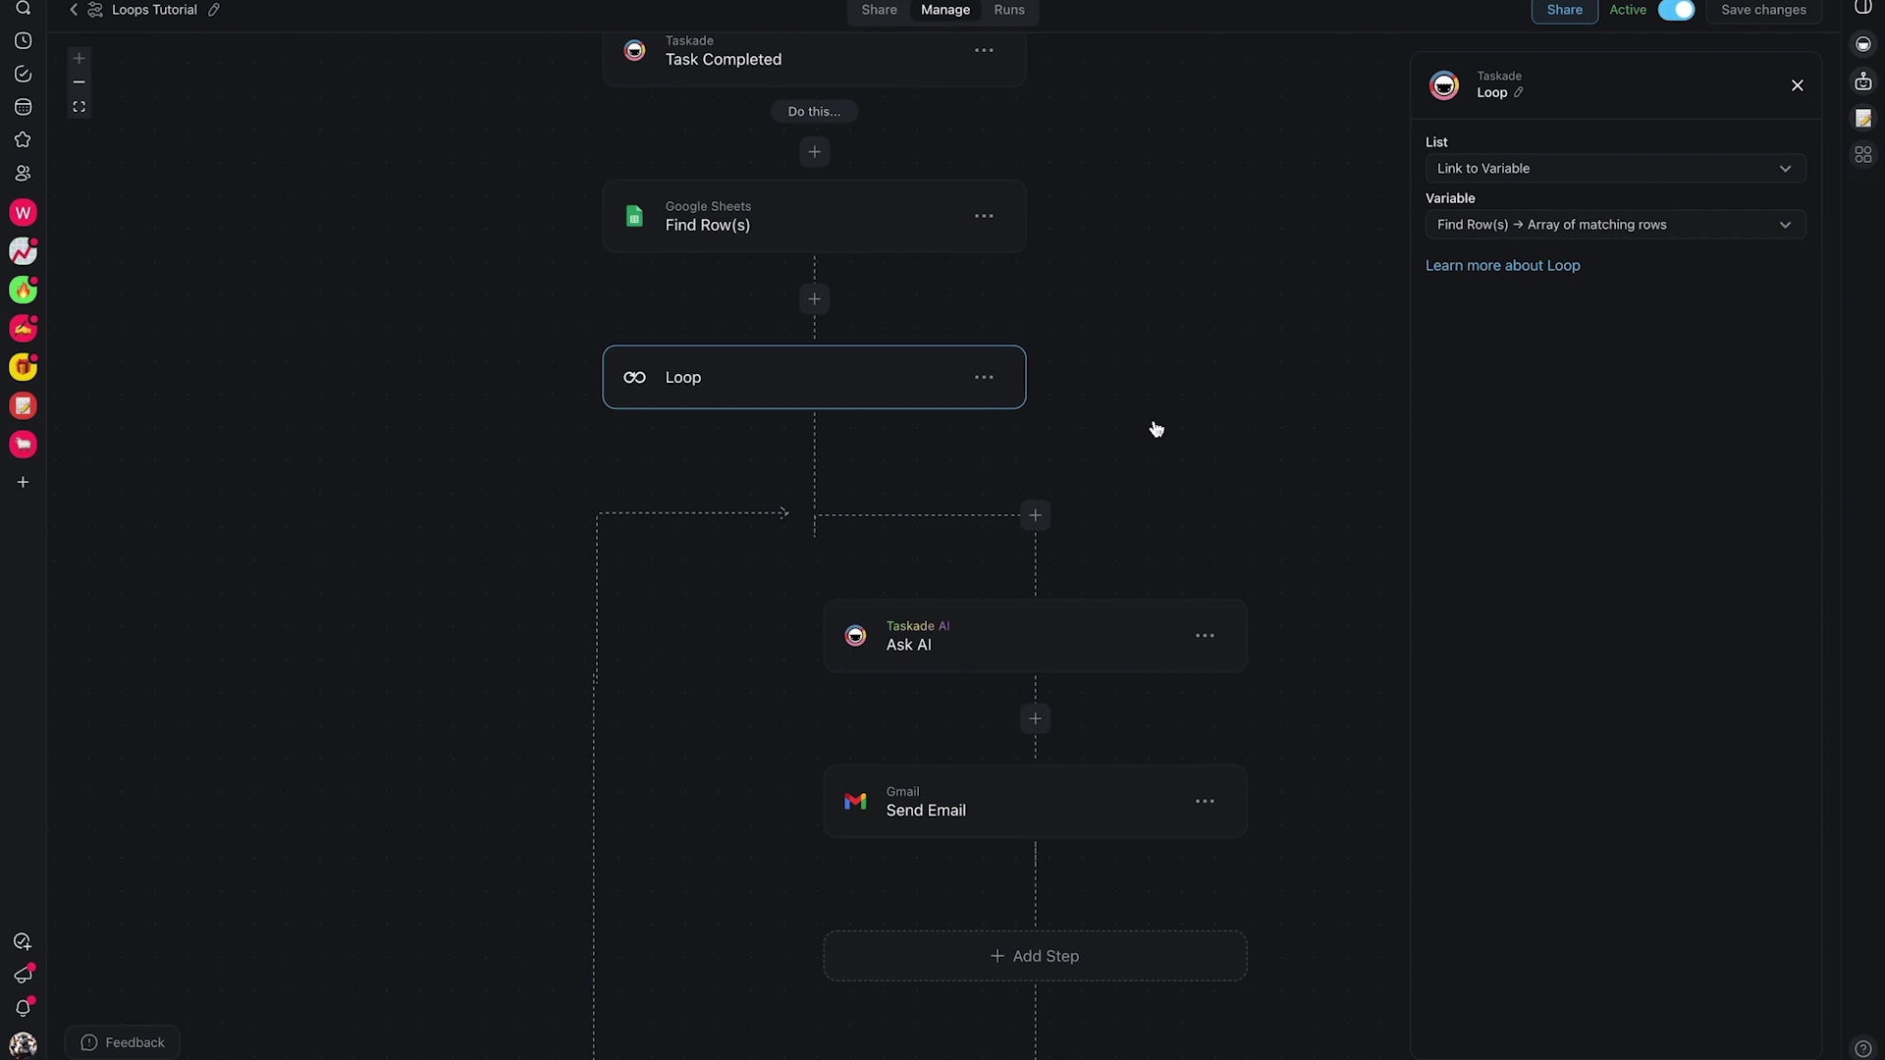
pyautogui.scroll(-1, 1159, 430)
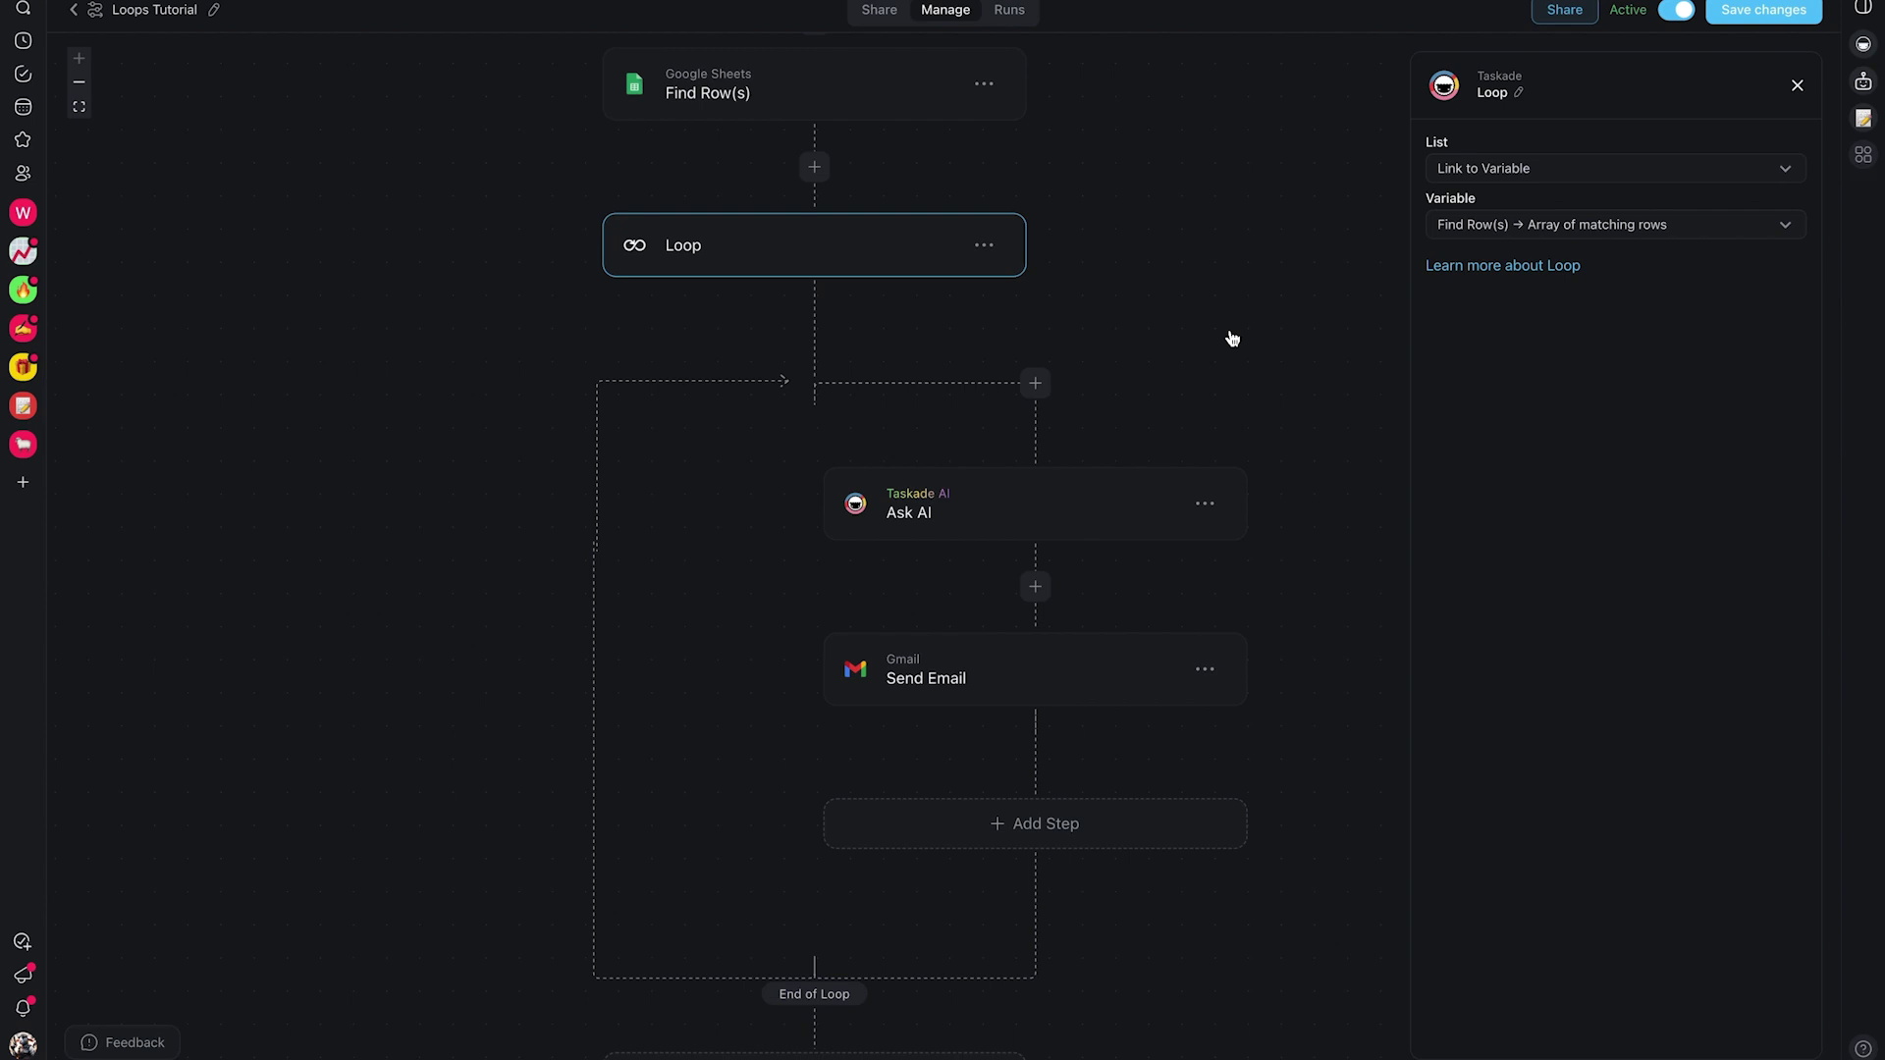
# Insert Loop Current Item columns A Name, C Position and D Start Date into the Ask AI prompt
pyautogui.click(1066, 518)
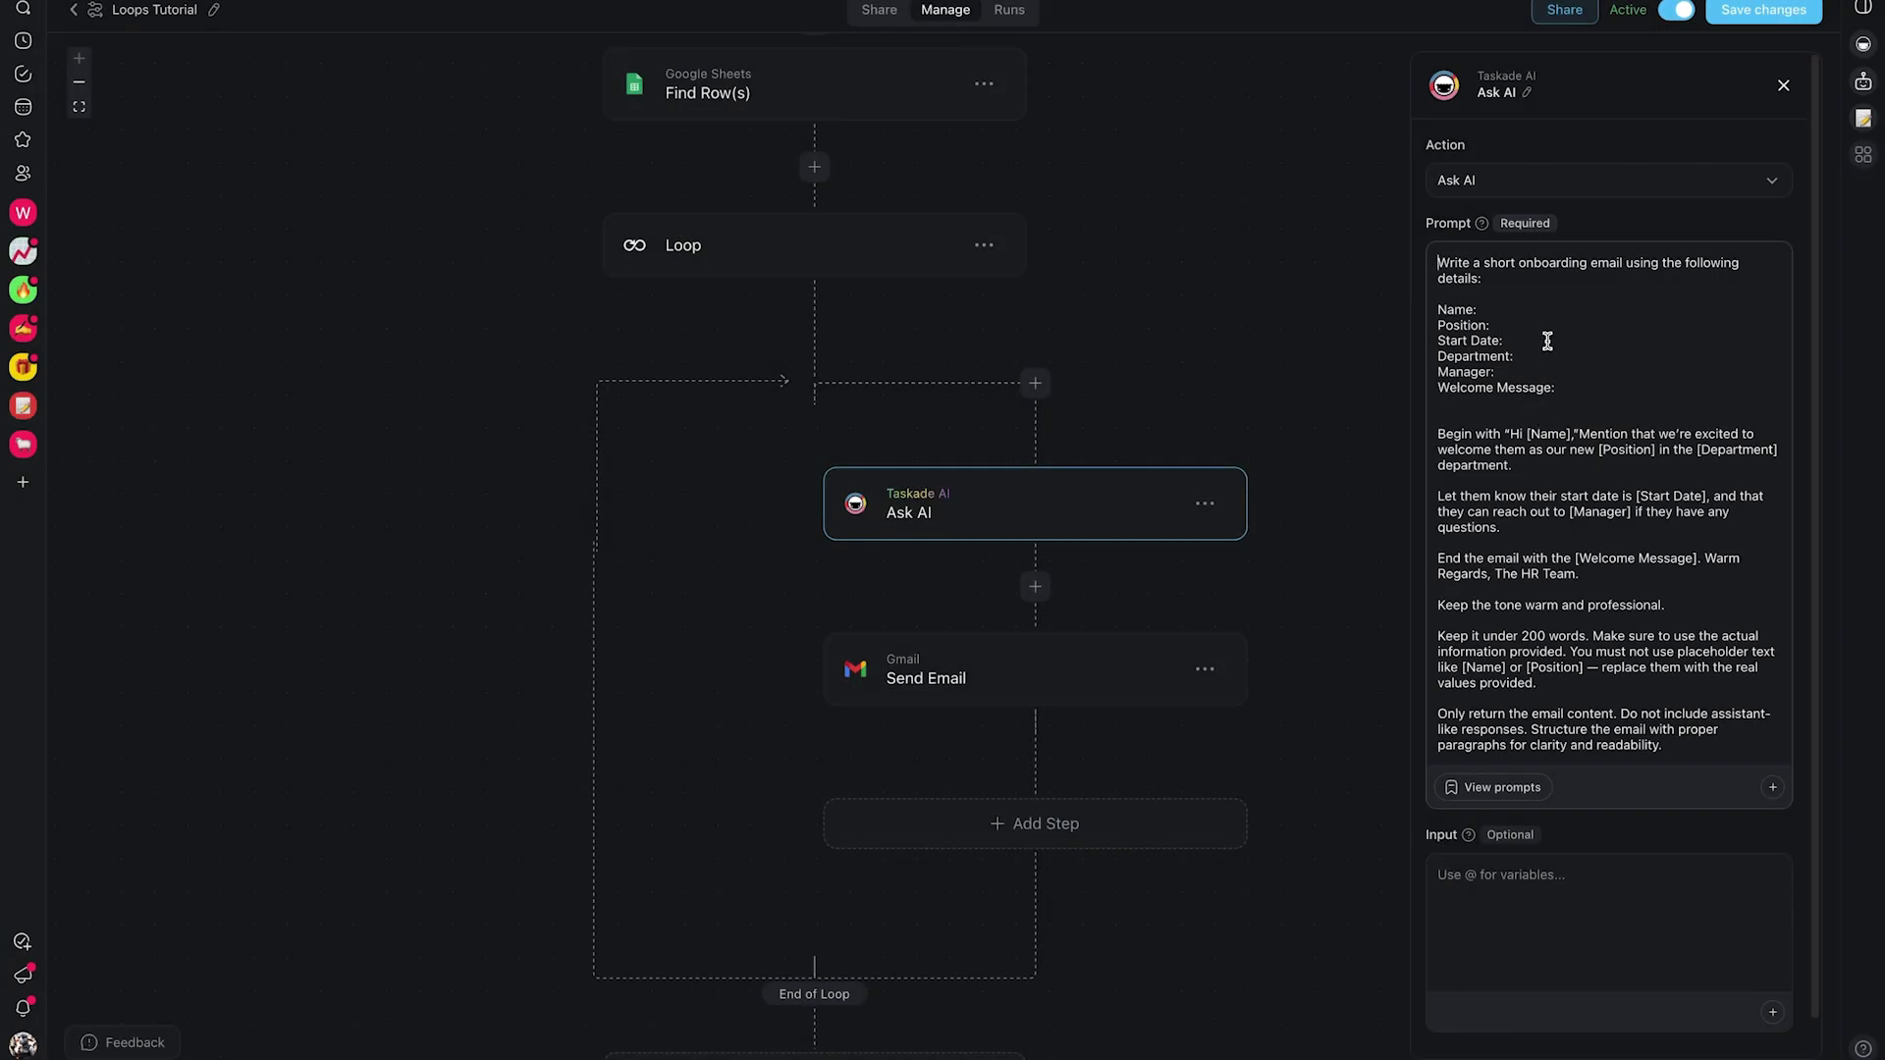
pyautogui.click(1548, 313)
pyautogui.click(1771, 786)
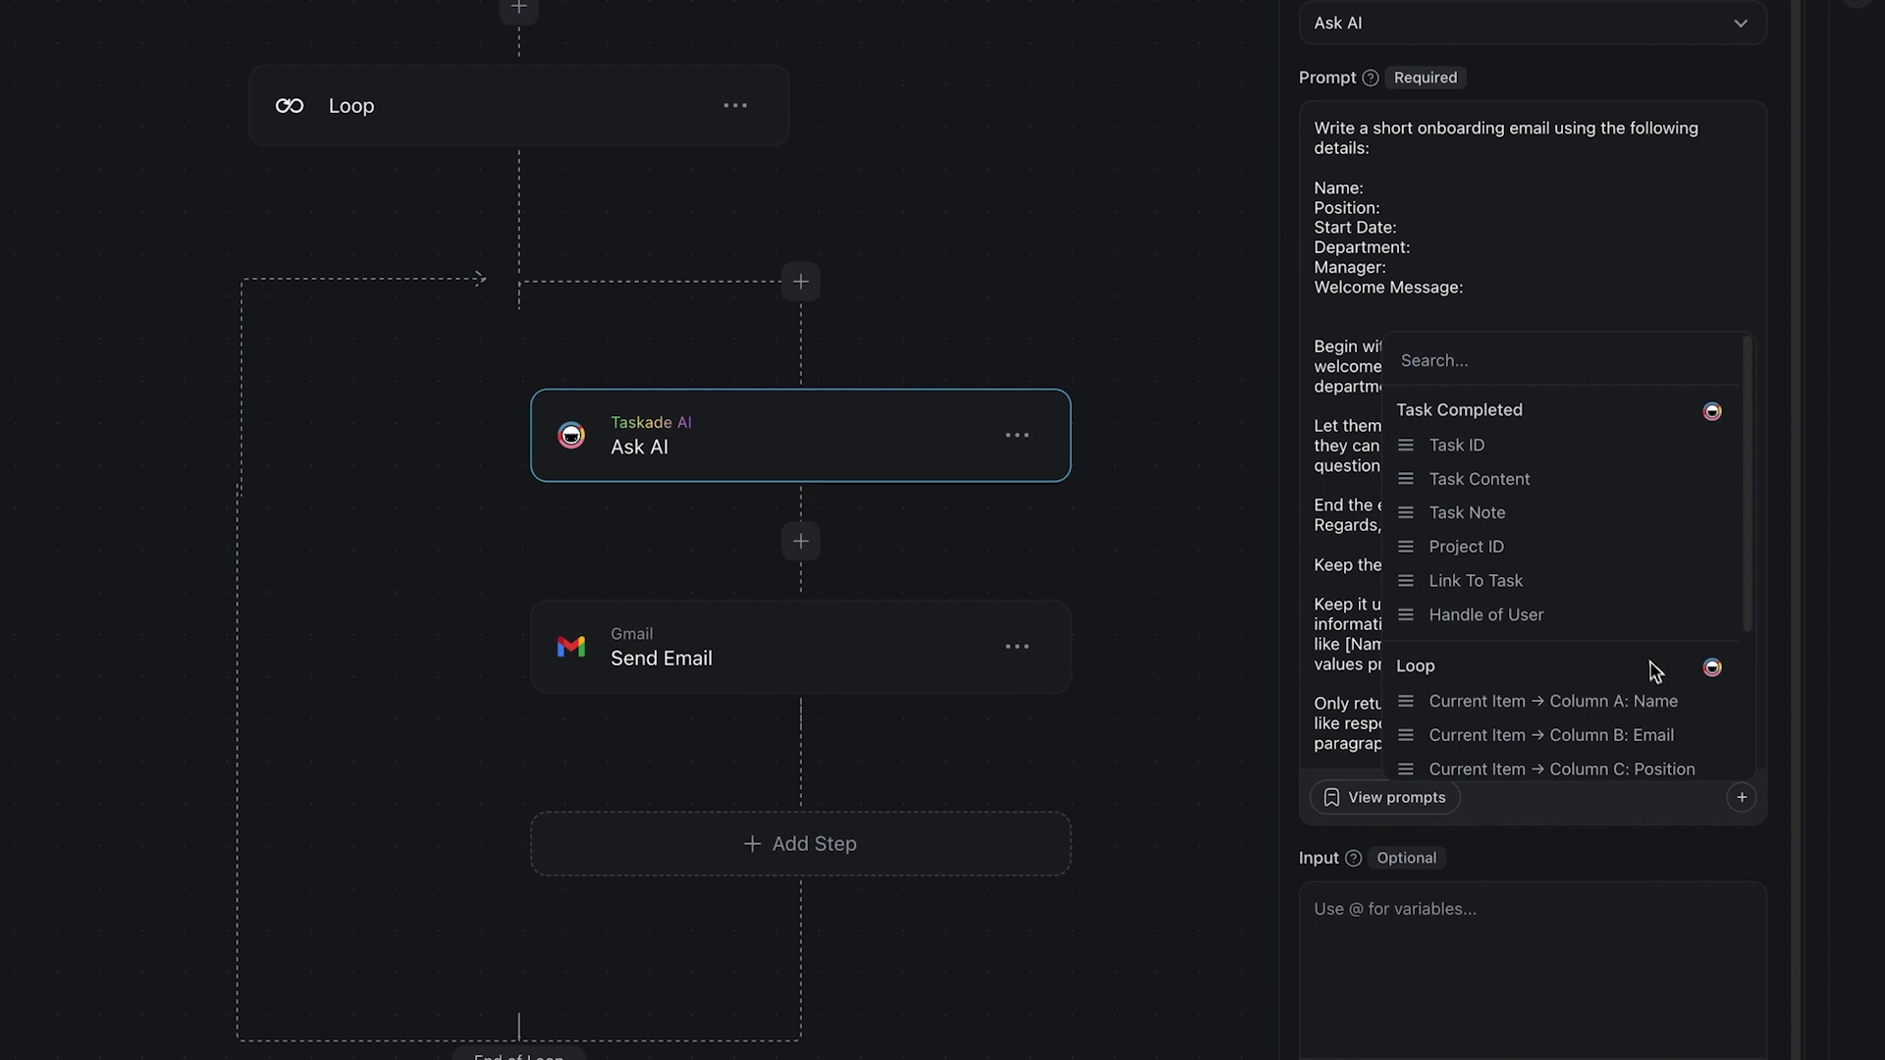
pyautogui.scroll(-2, 1657, 672)
pyautogui.click(1669, 596)
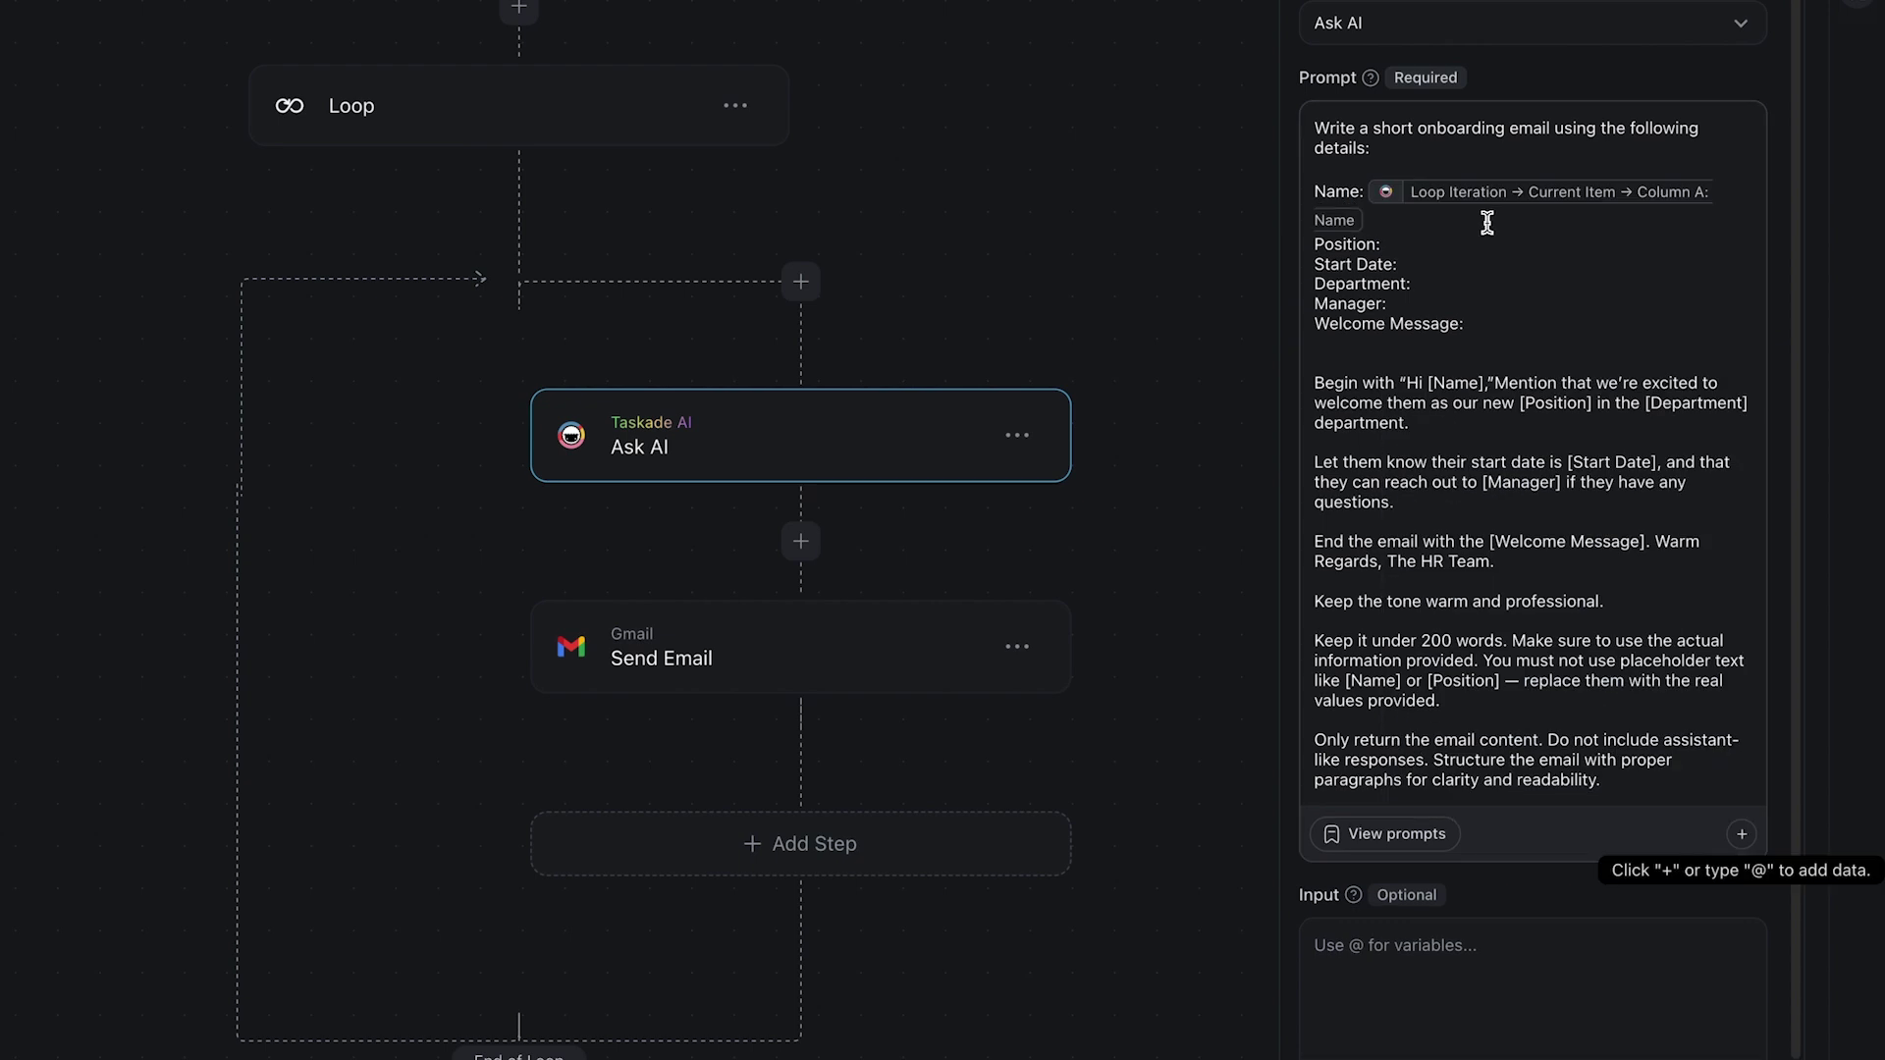
pyautogui.click(1747, 838)
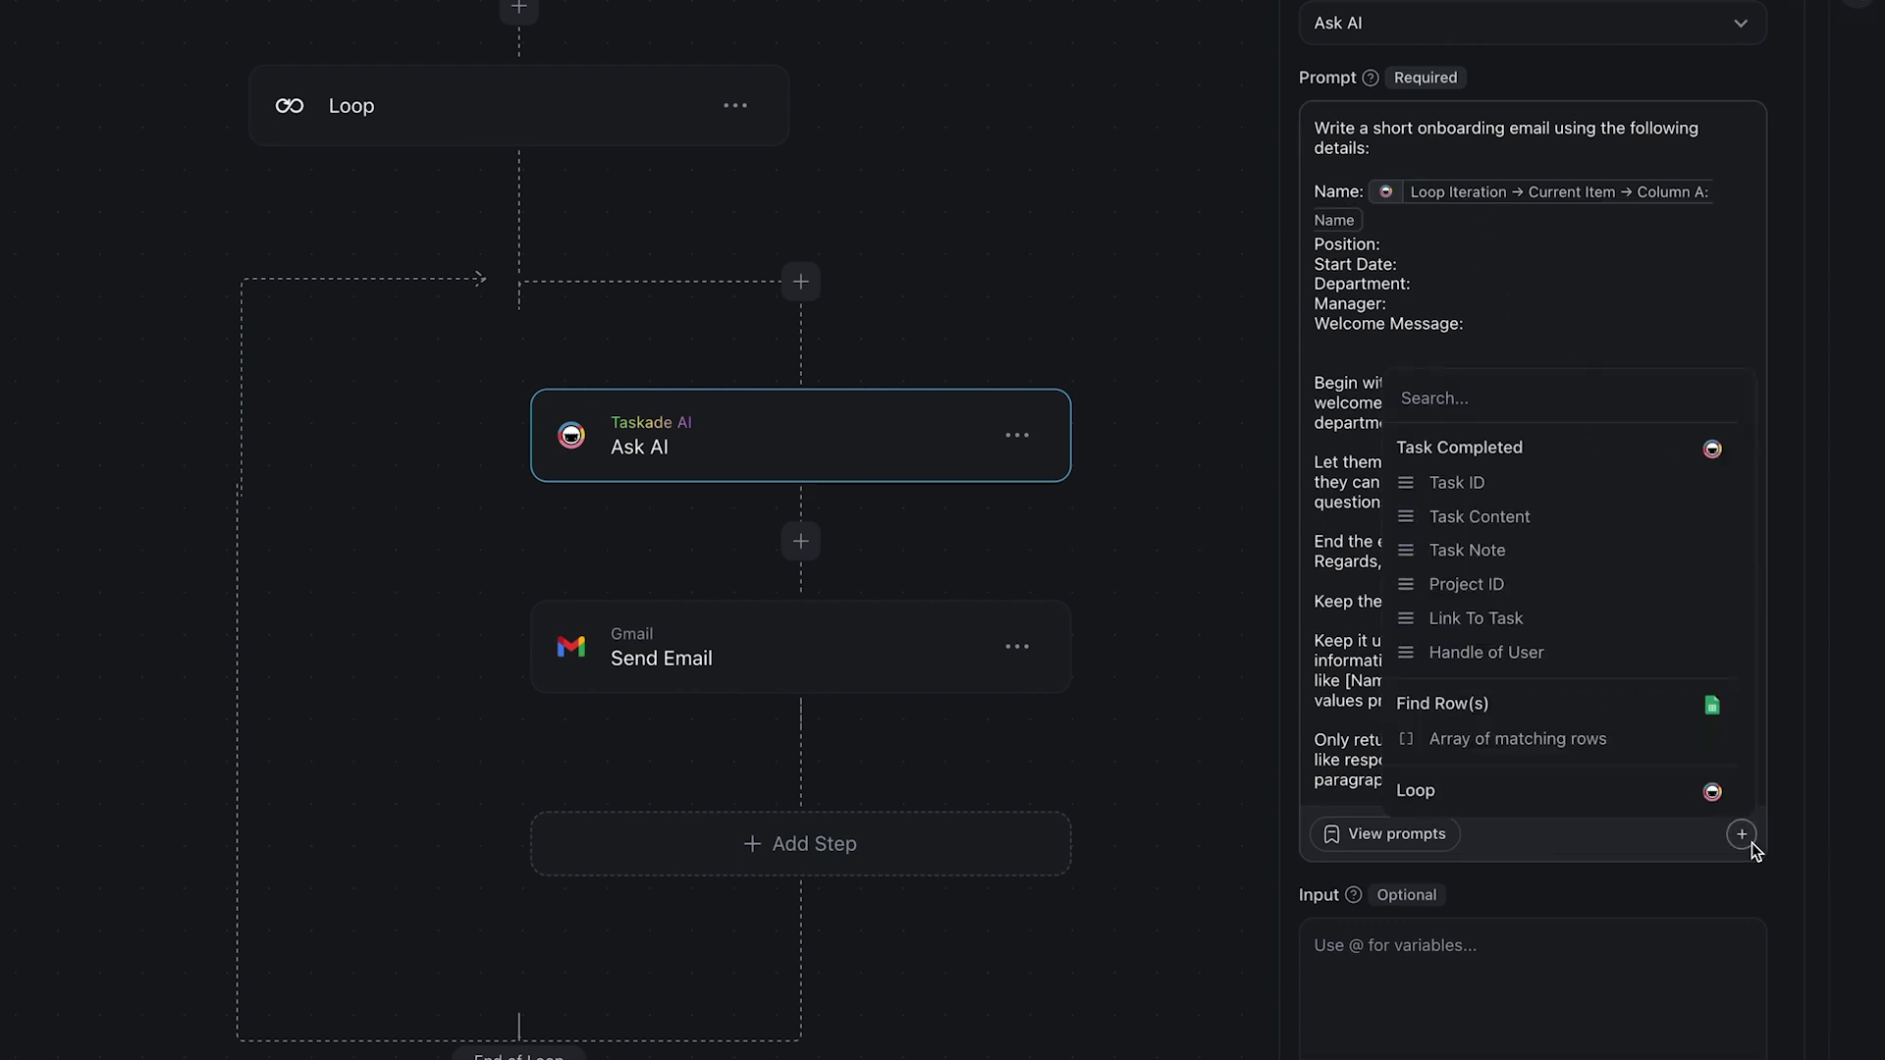
pyautogui.scroll(-2, 1570, 687)
pyautogui.click(1515, 812)
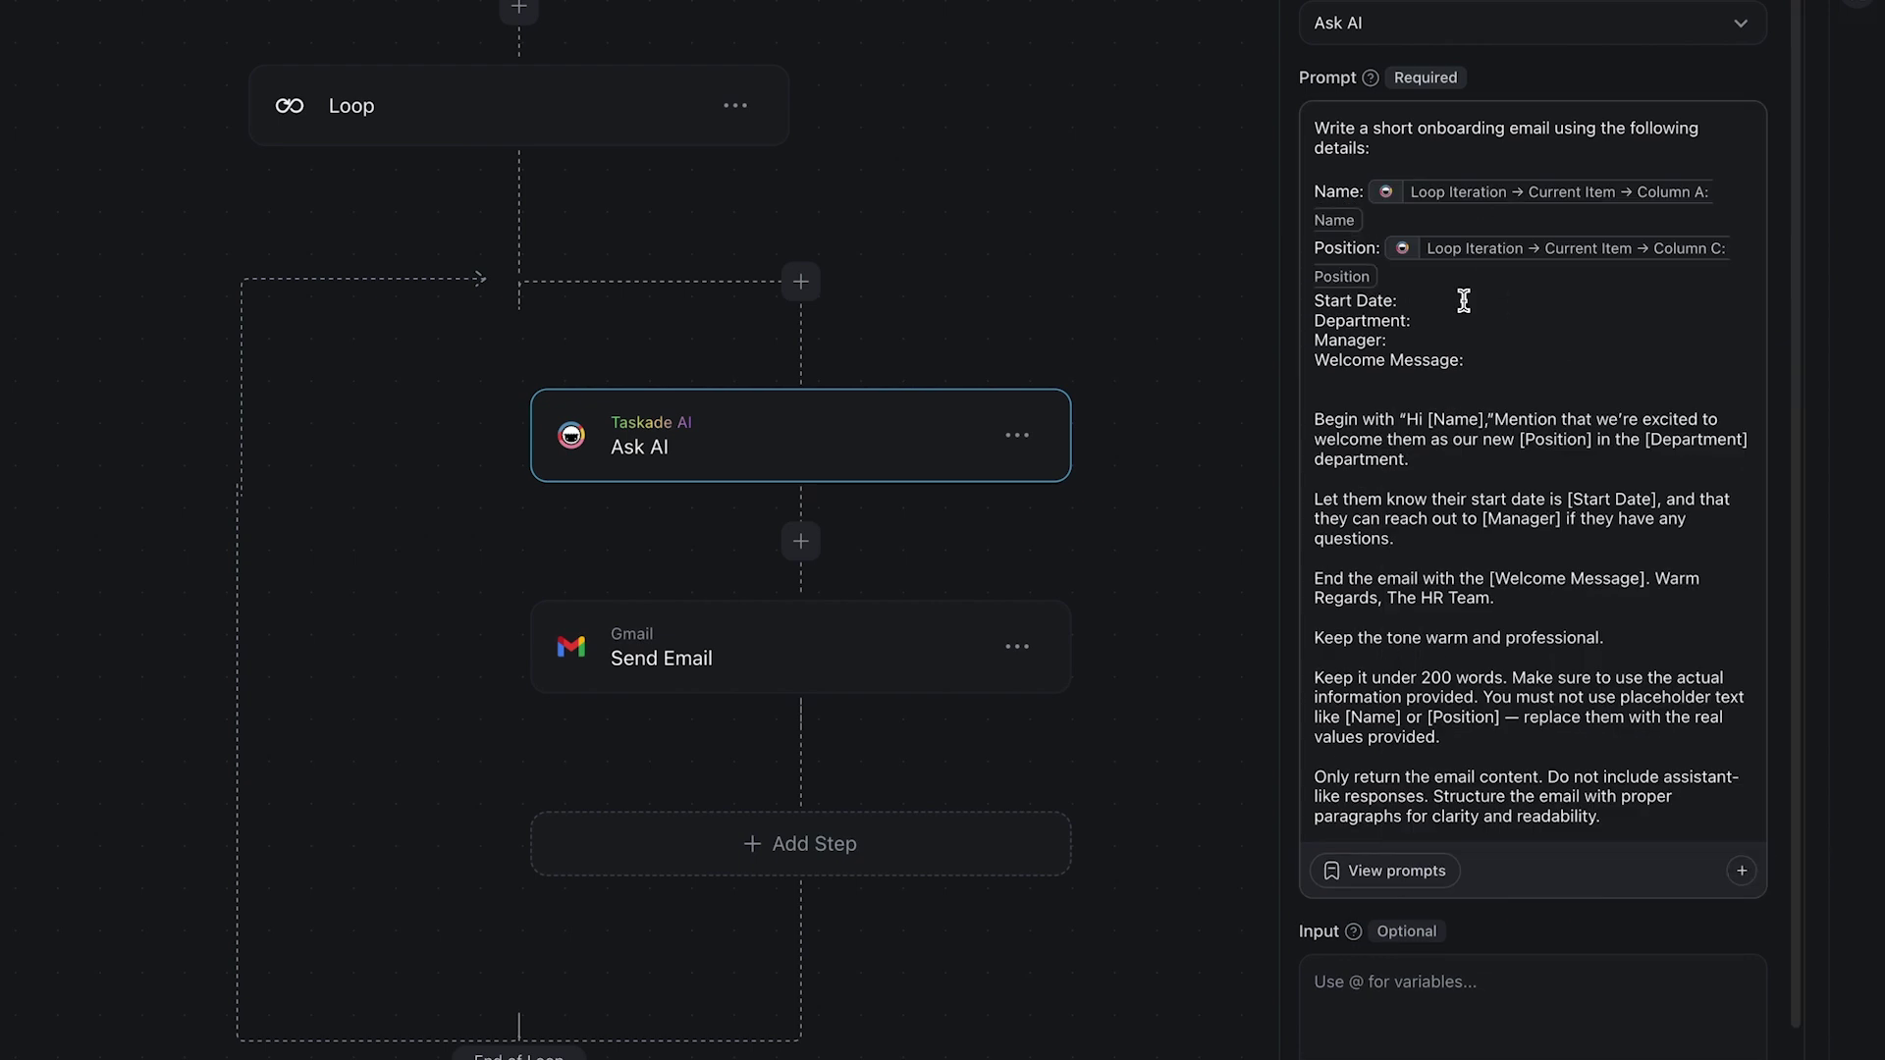
pyautogui.click(1740, 871)
pyautogui.scroll(-2, 1653, 723)
pyautogui.click(1570, 815)
# Insert Column E Department, F Manager and G Welcome Message after their Ask AI prompt labels
pyautogui.click(1742, 909)
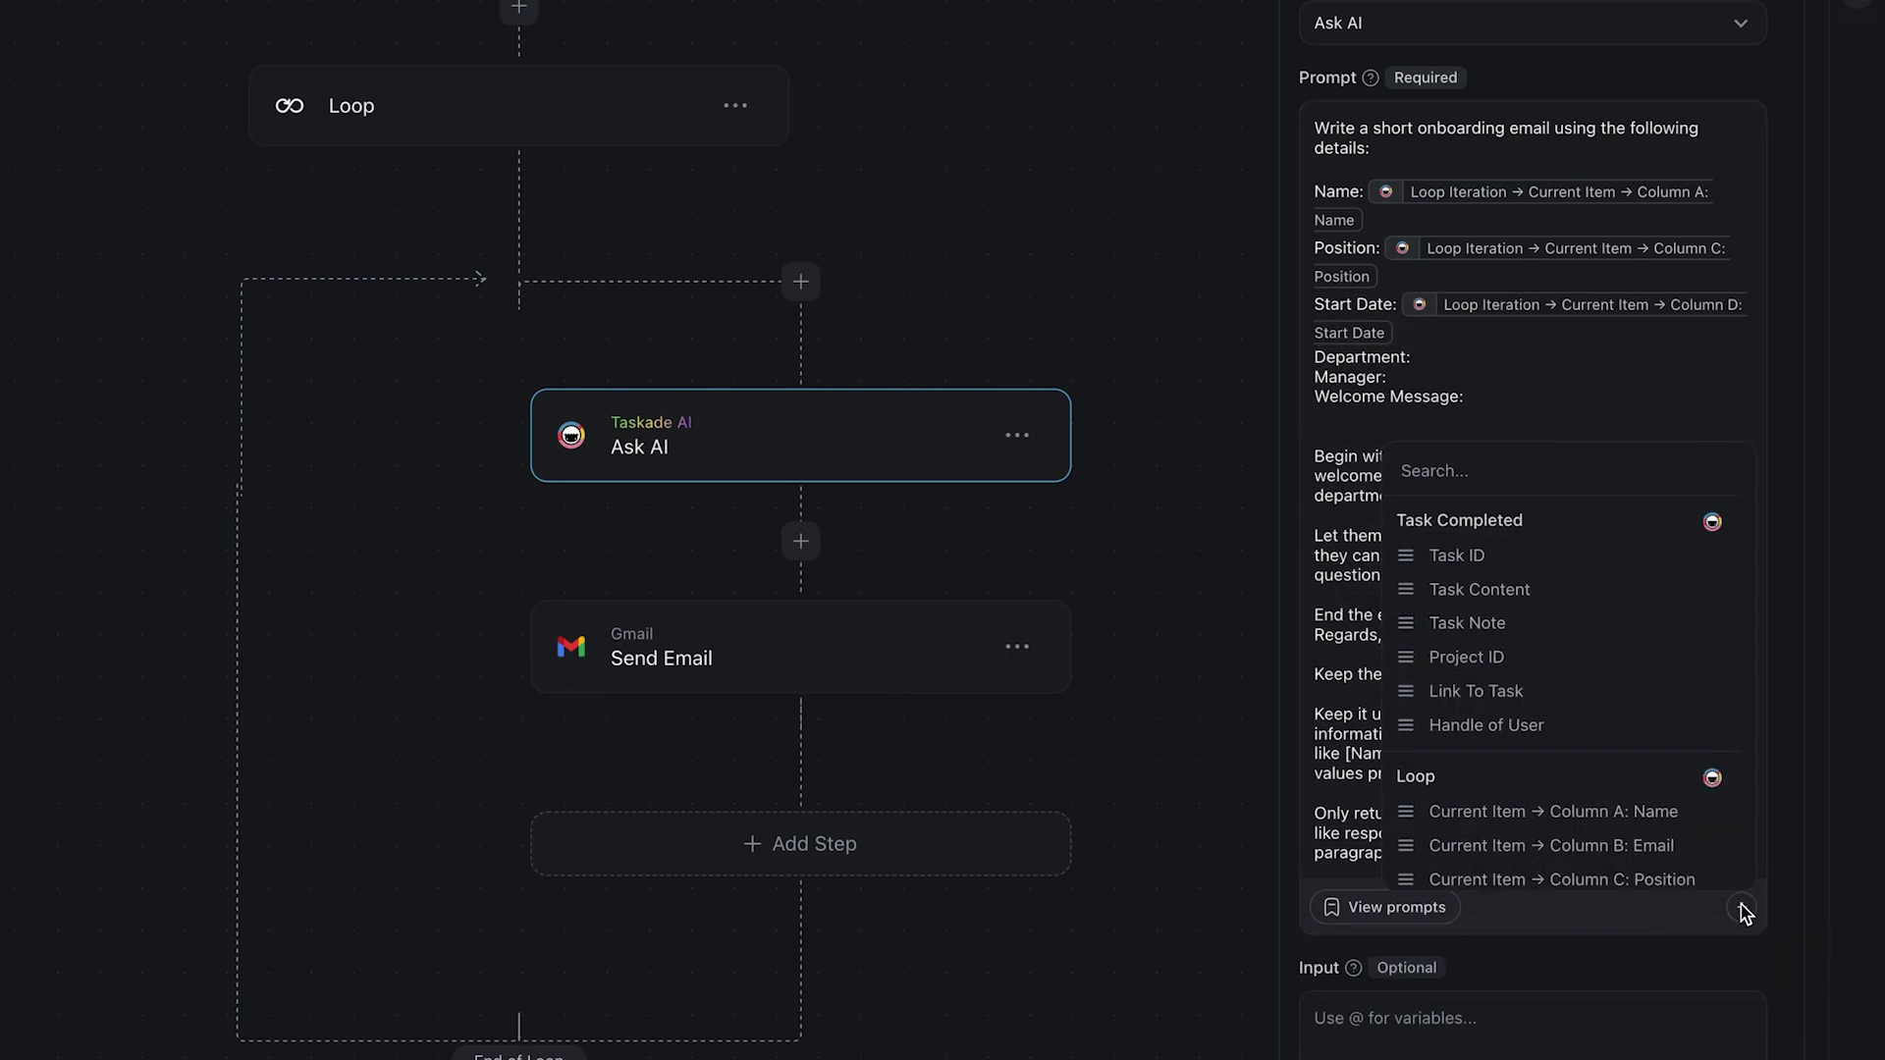
pyautogui.scroll(-2, 1696, 868)
pyautogui.click(1693, 852)
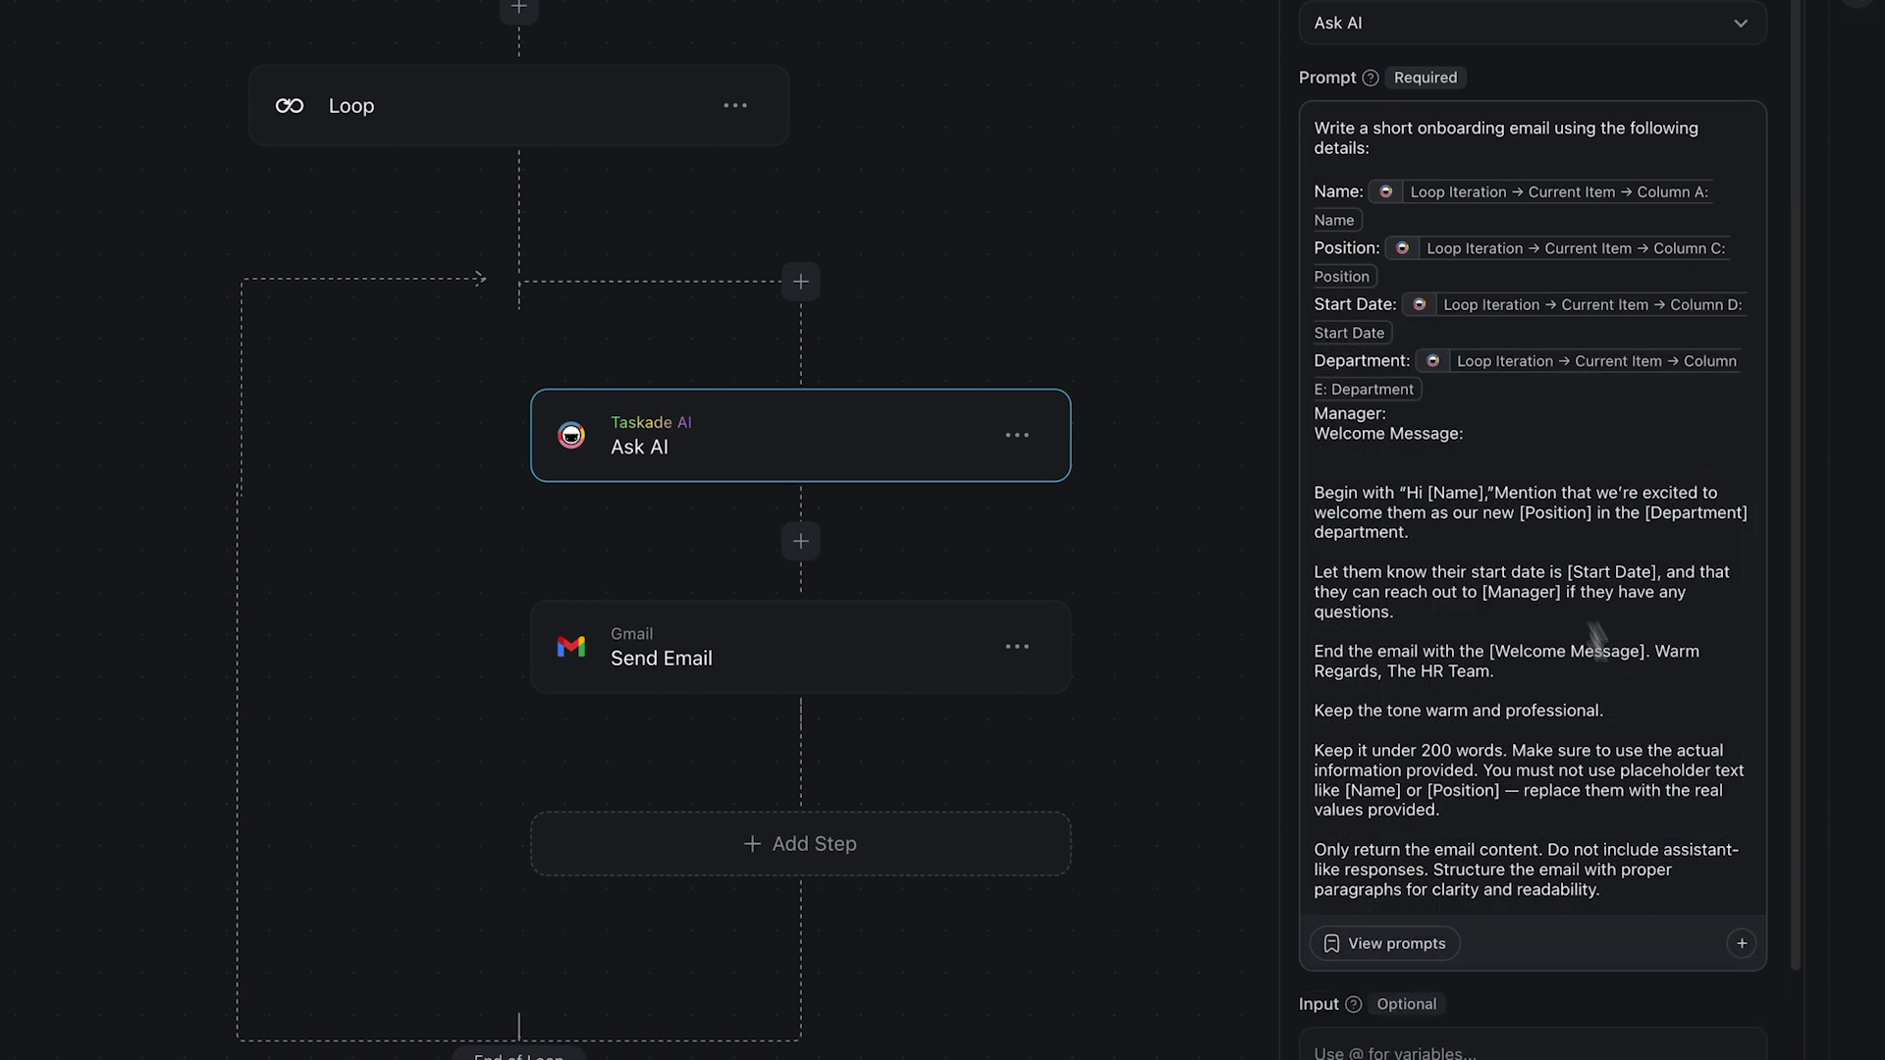
pyautogui.click(1740, 941)
pyautogui.scroll(-2, 1659, 845)
pyautogui.click(1665, 816)
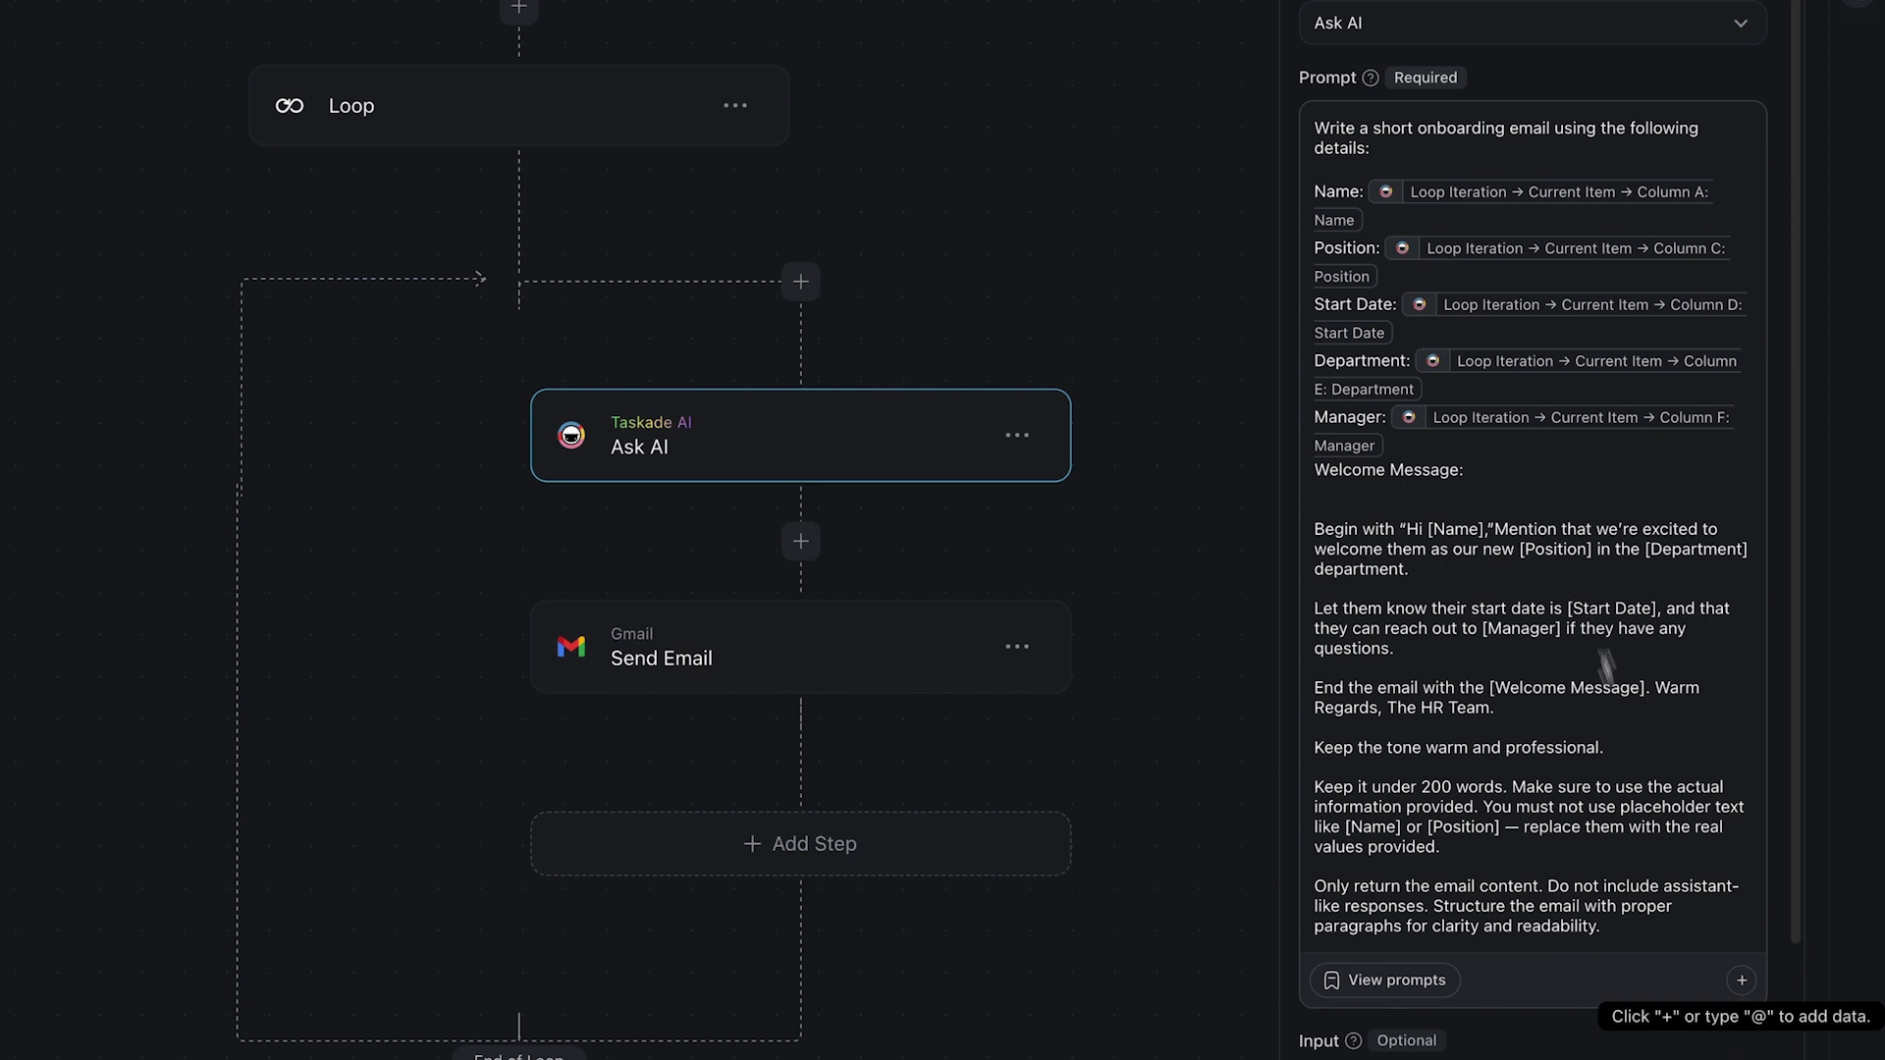
pyautogui.click(1531, 474)
pyautogui.click(1740, 980)
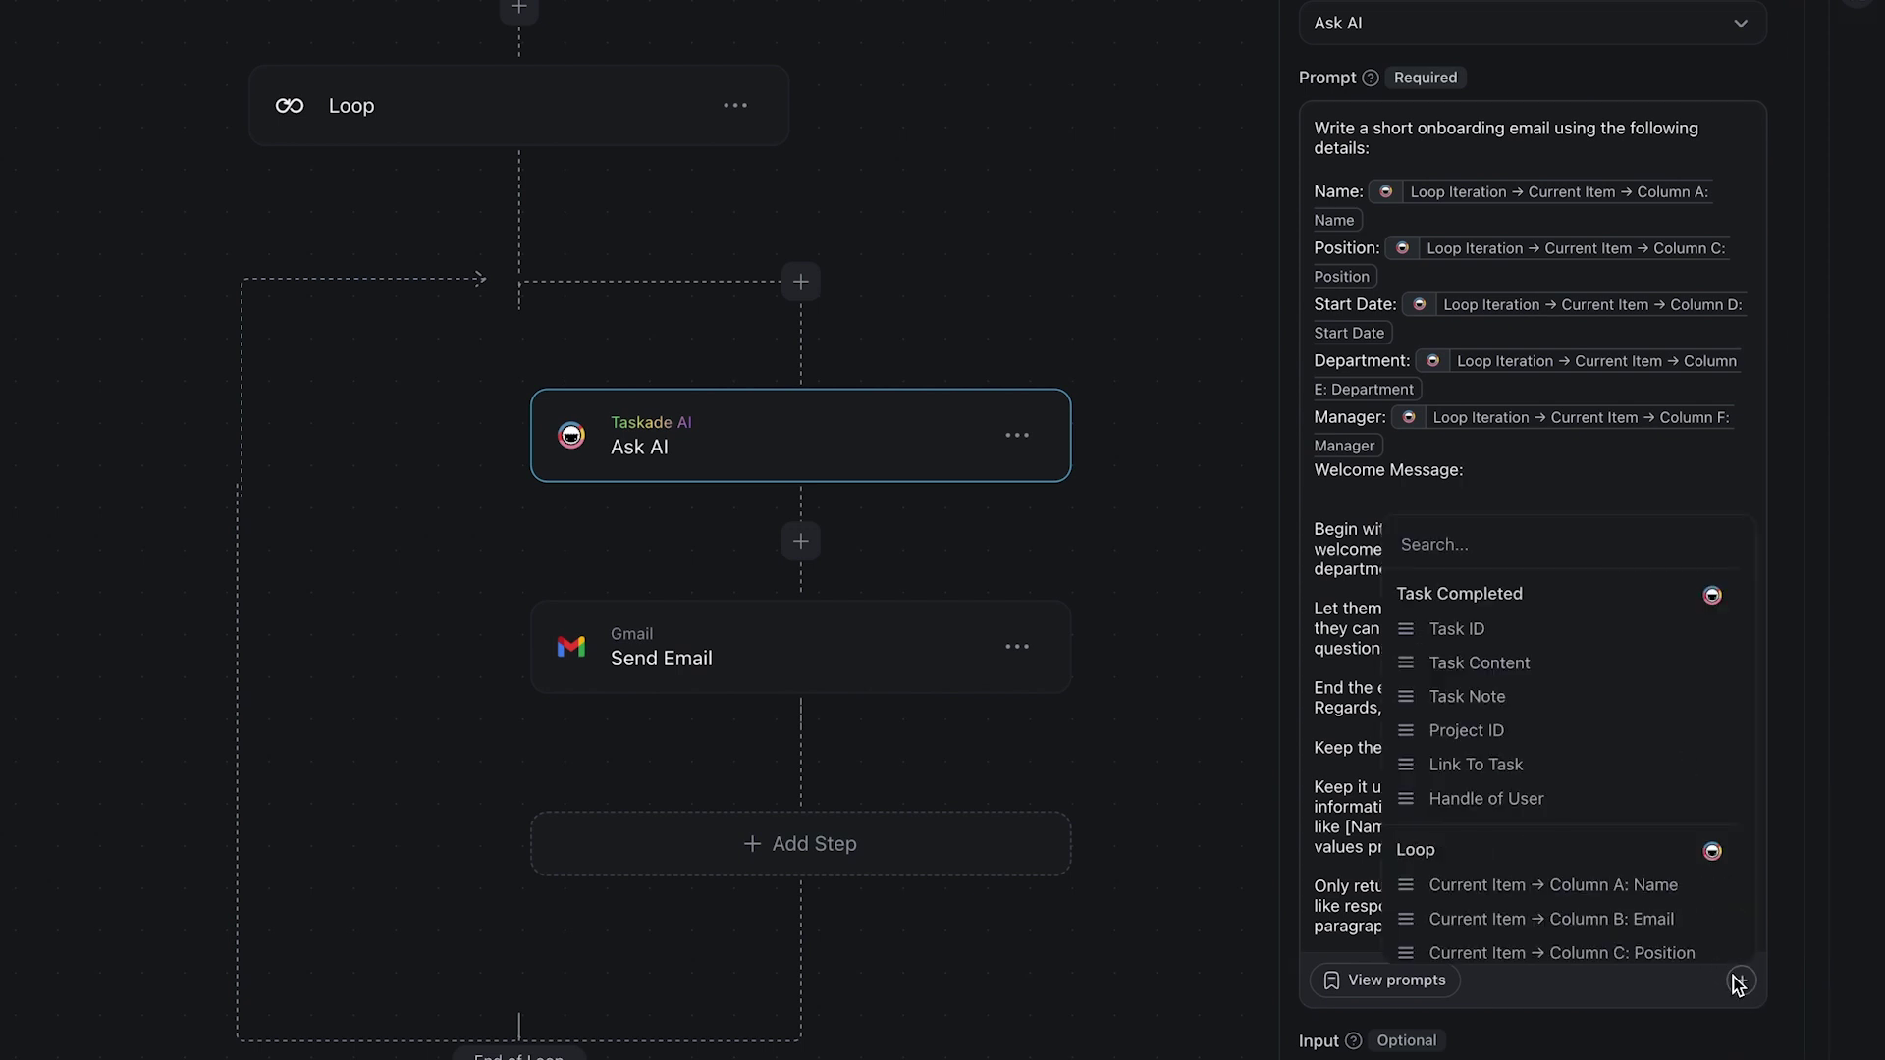
pyautogui.scroll(-3, 1704, 845)
pyautogui.click(1704, 887)
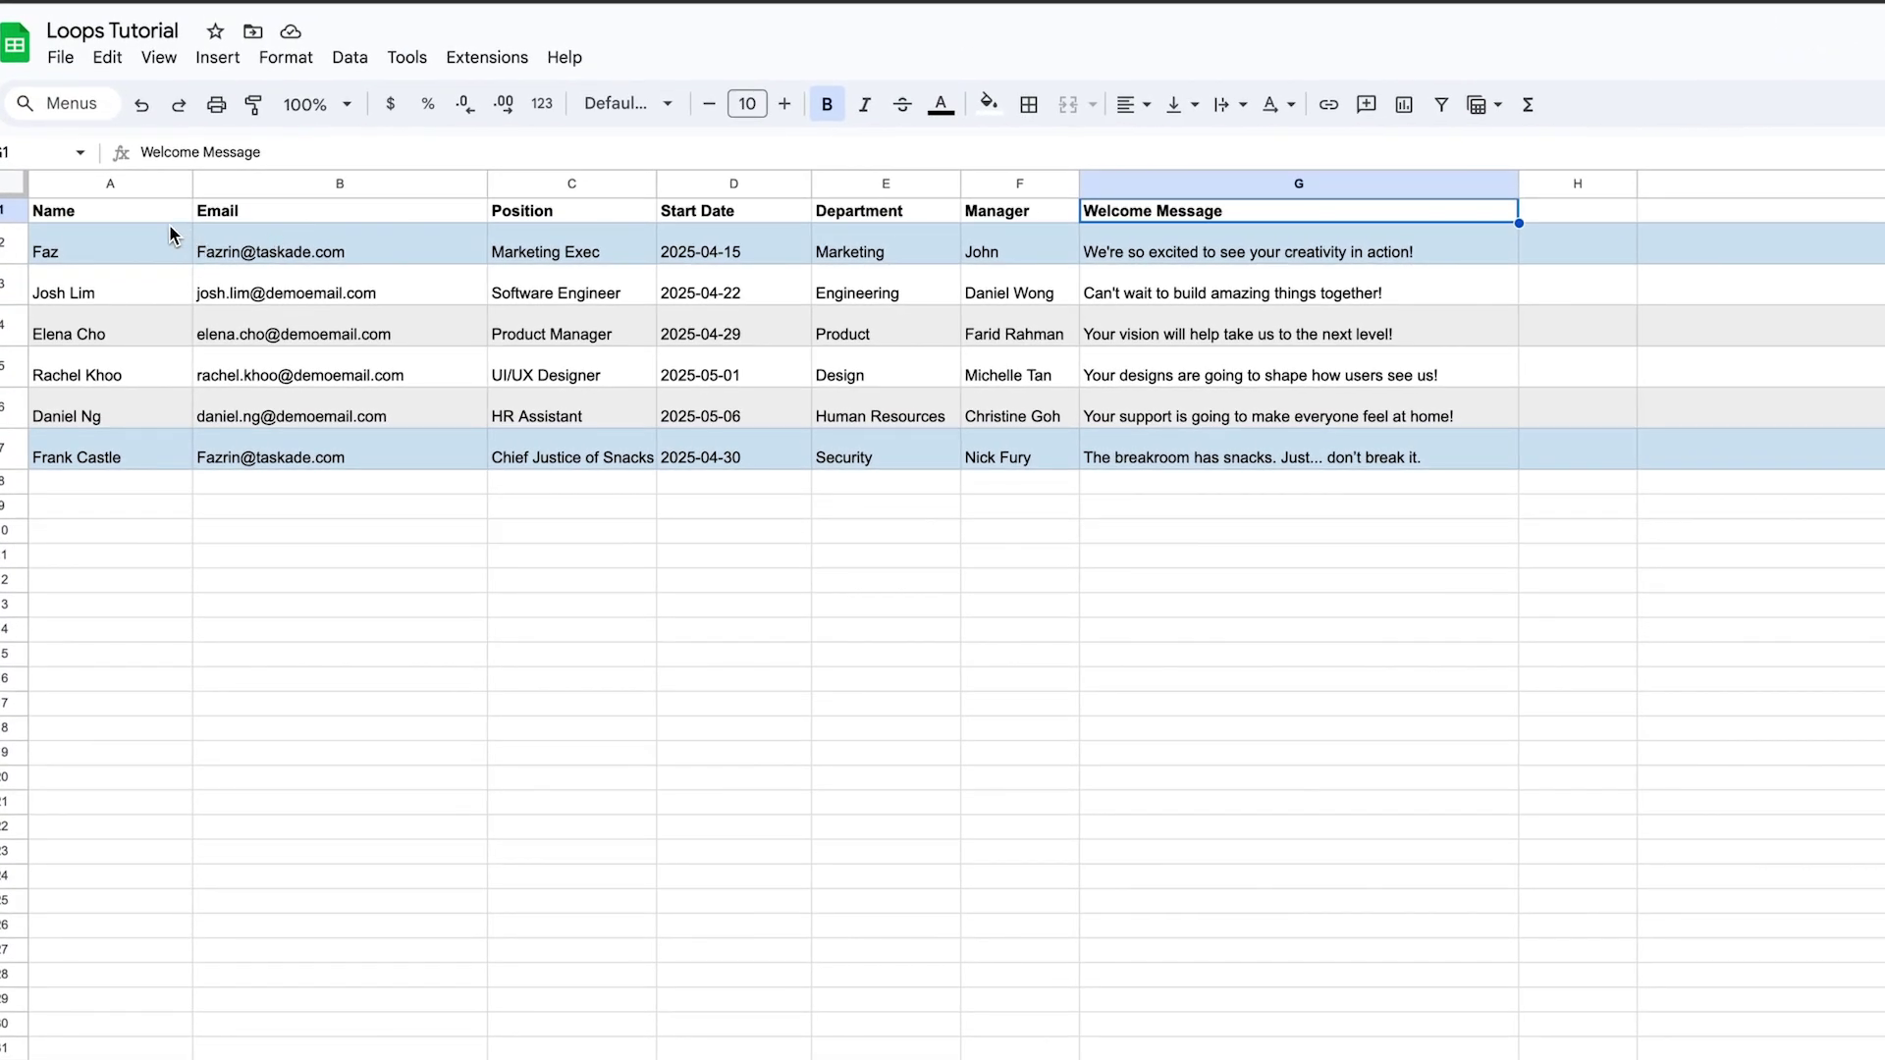
# Check the sheet's Name, Email and Position headers, then bring up the Gmail Send Email settings
pyautogui.click(167, 218)
pyautogui.click(248, 214)
pyautogui.click(513, 216)
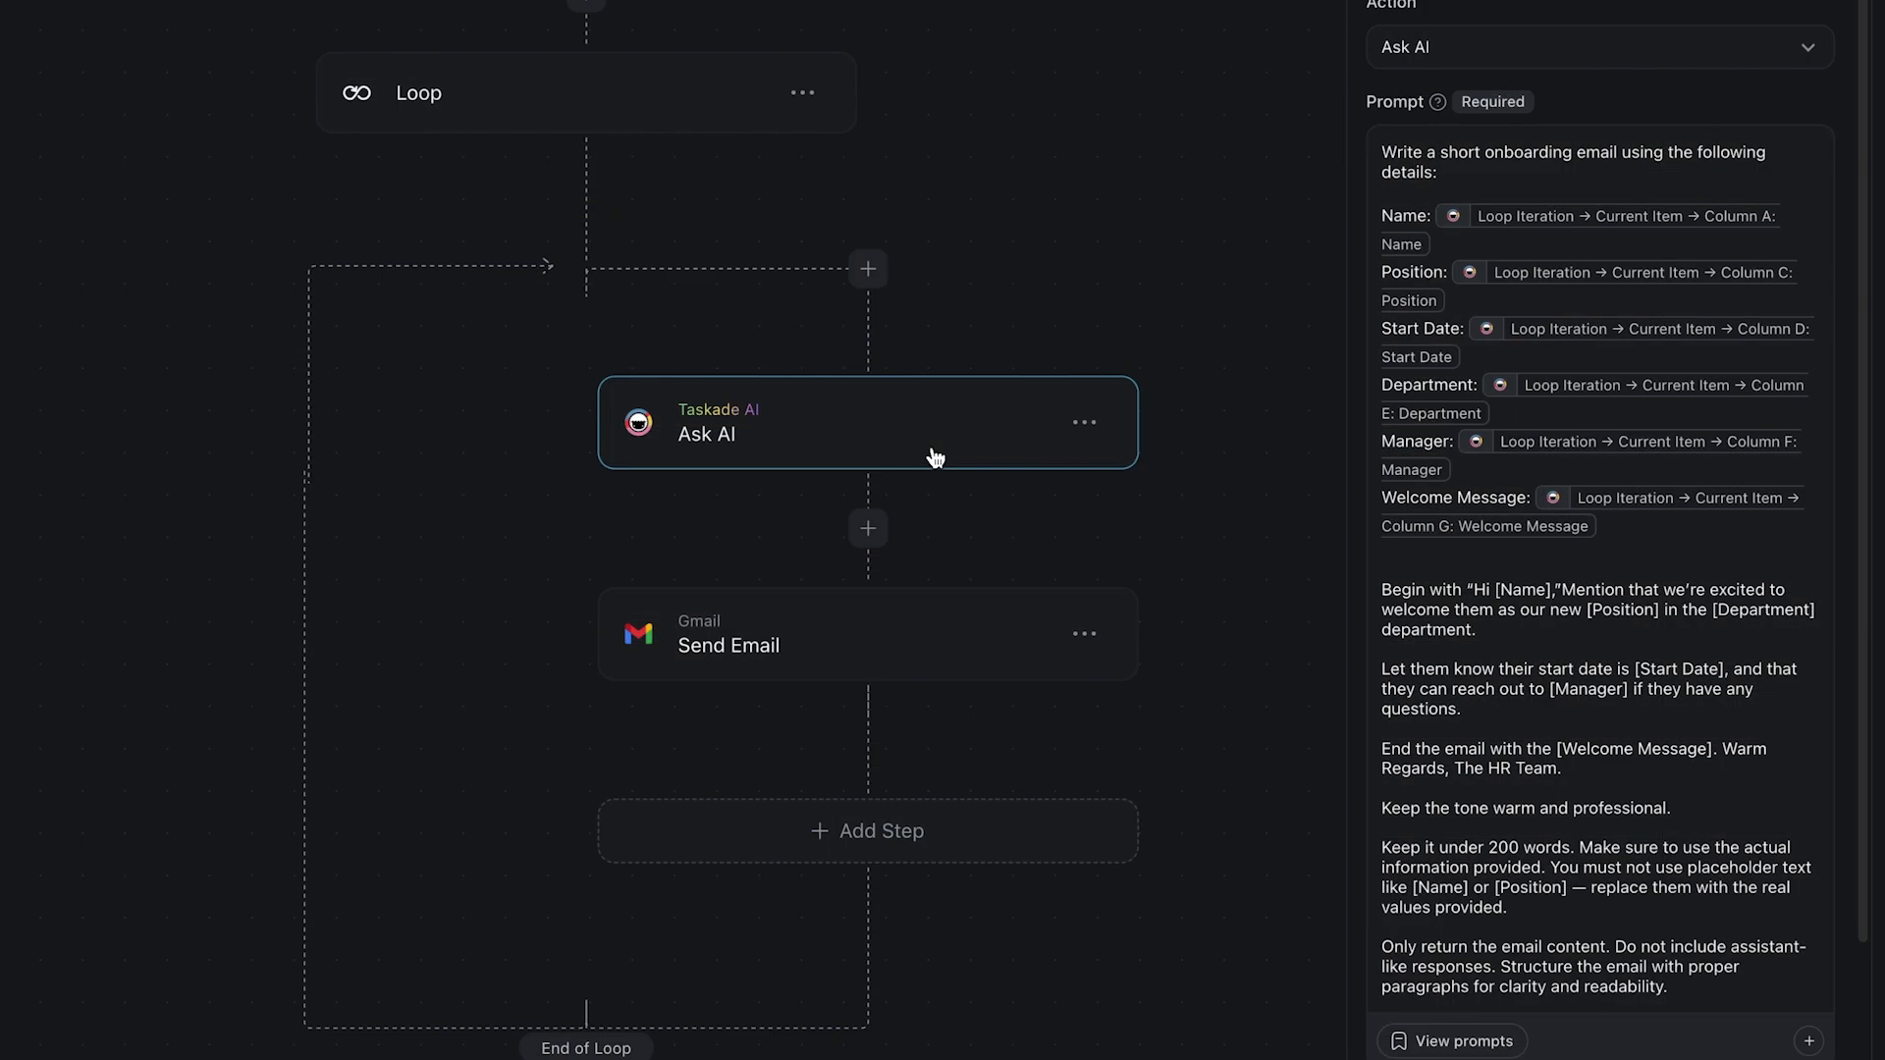
pyautogui.click(991, 652)
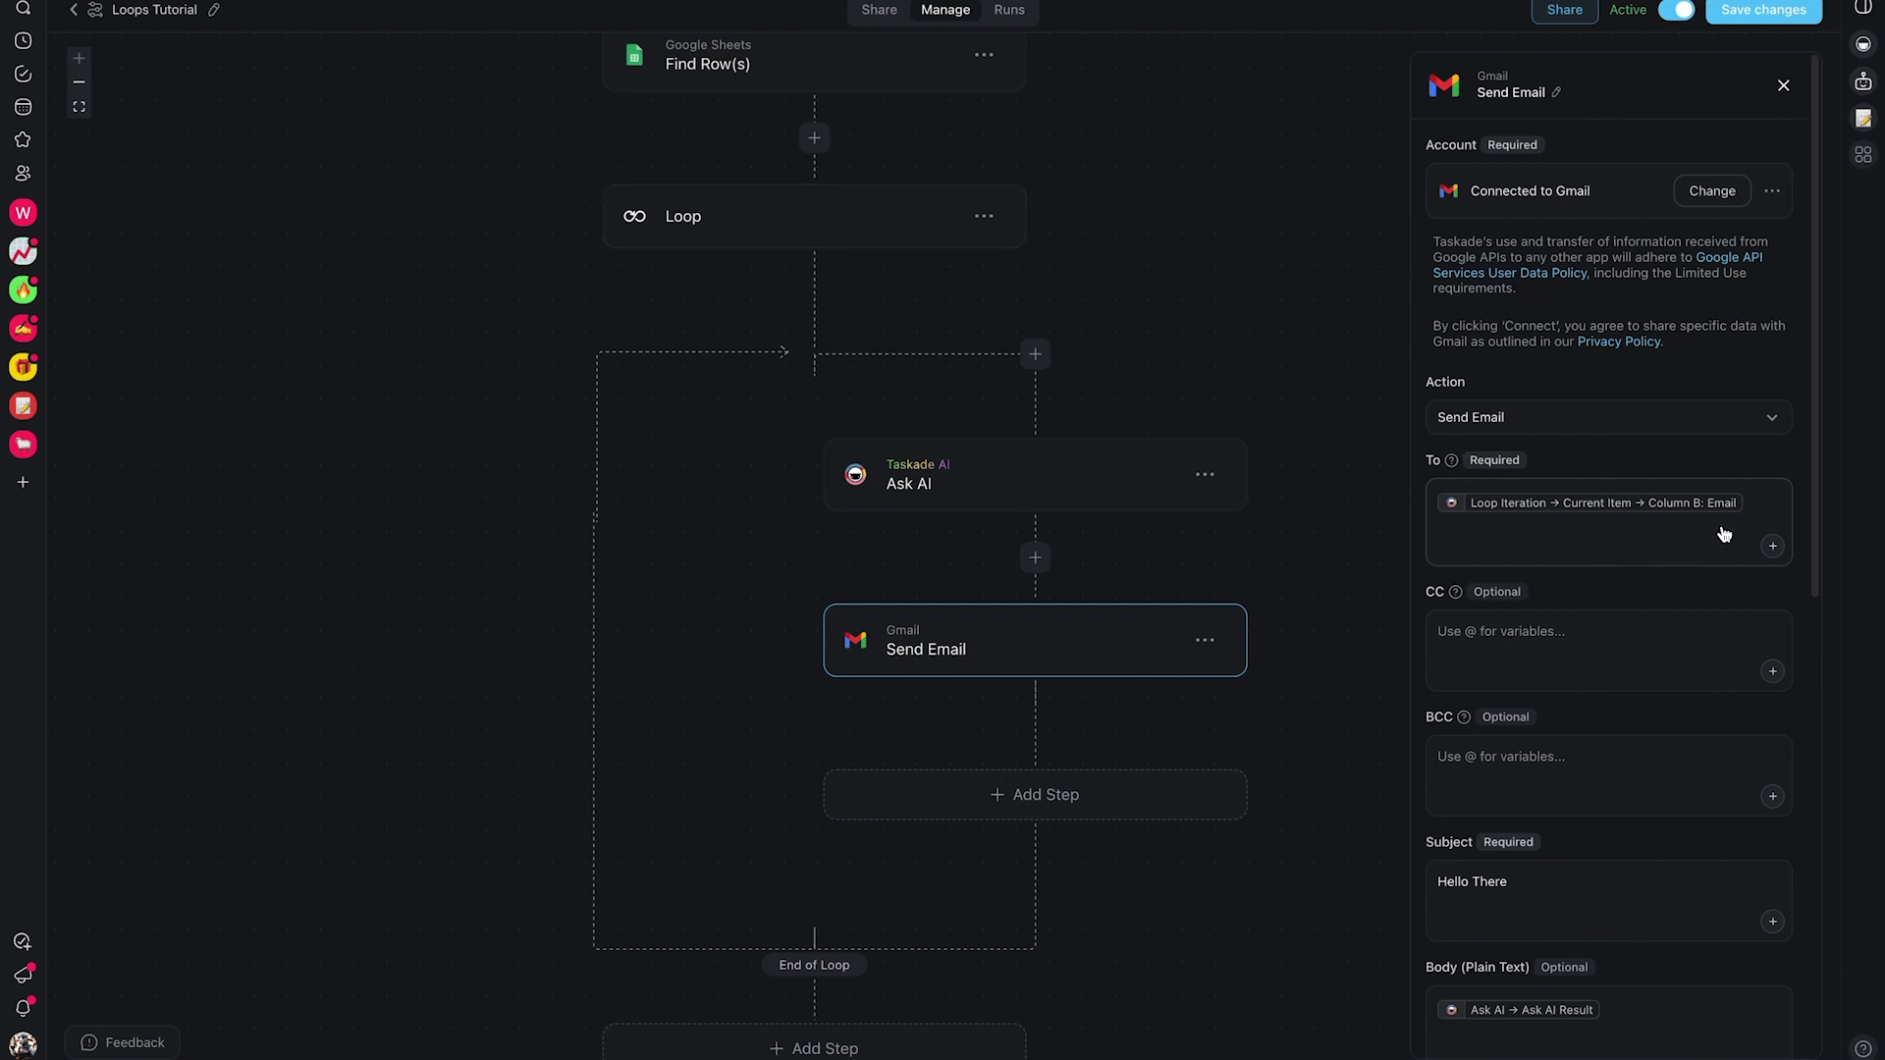
# Replace the Send Email subject 'Hello There' with 'Welcome!'
pyautogui.scroll(-3, 1630, 671)
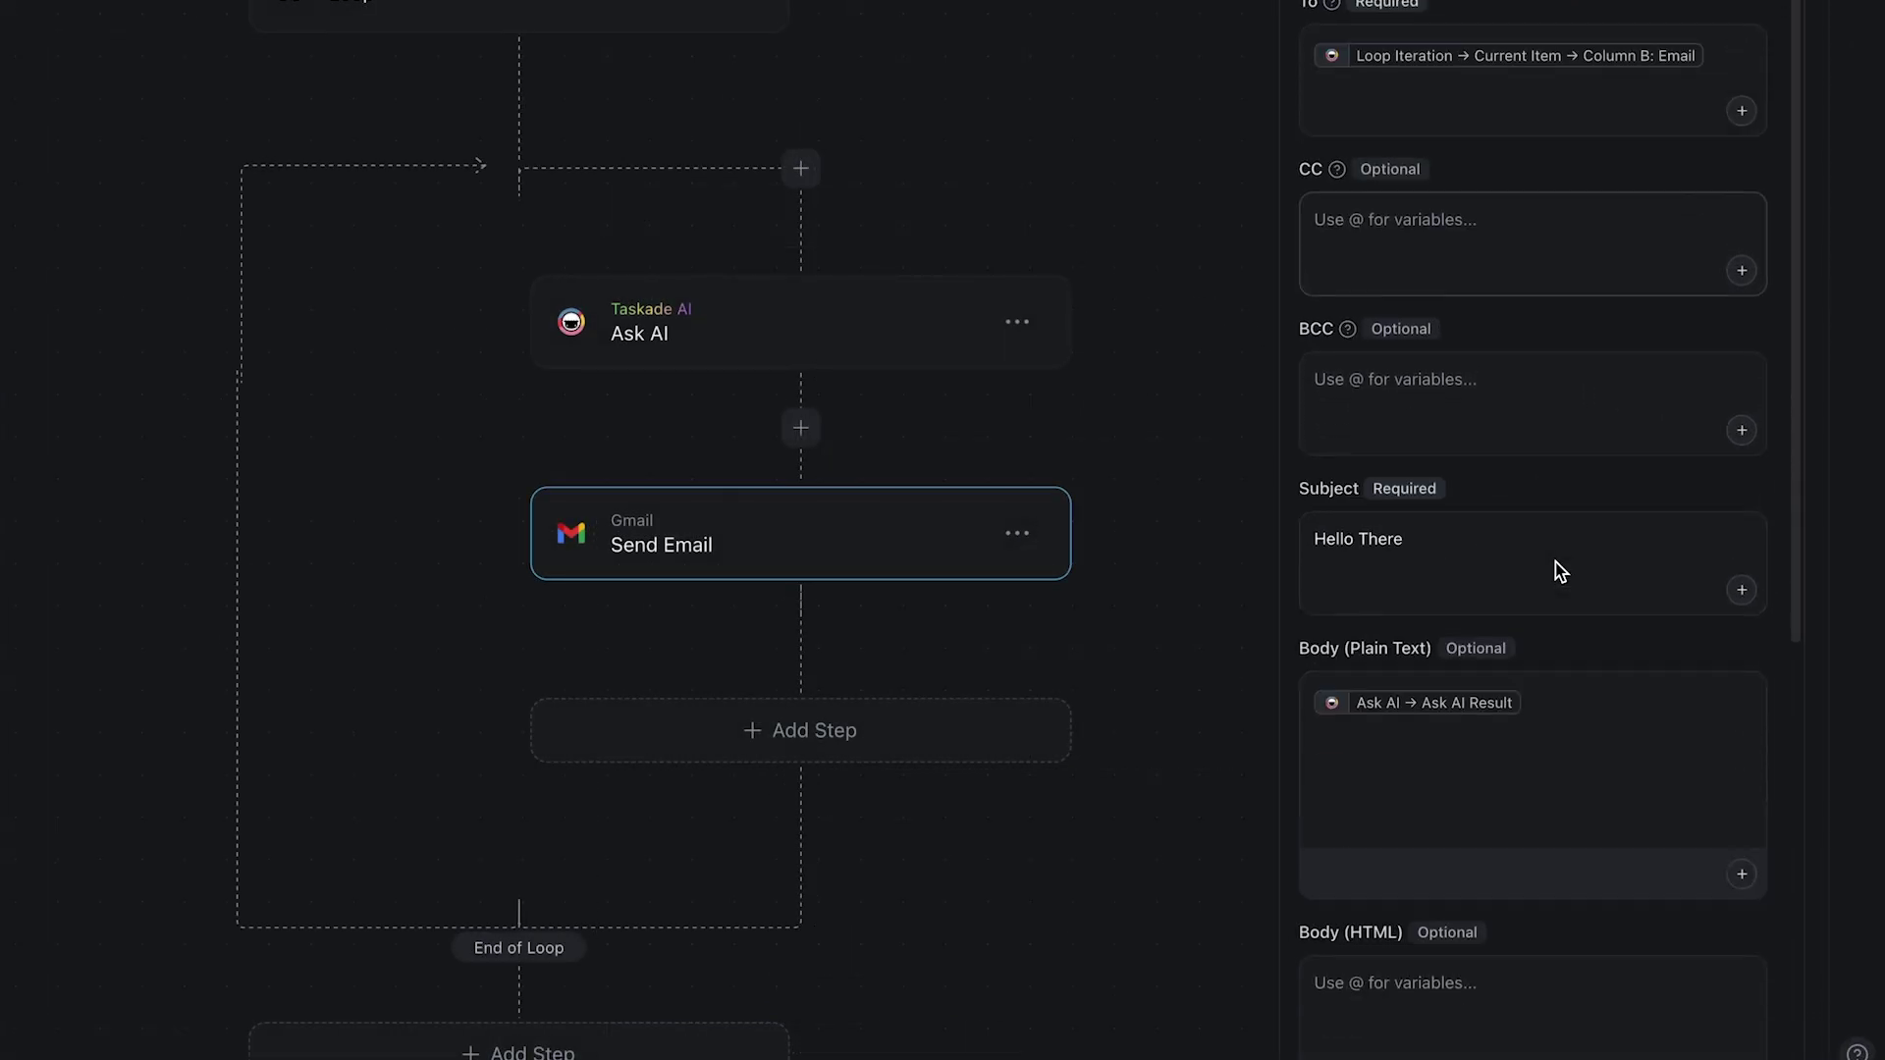
pyautogui.scroll(1, 1561, 571)
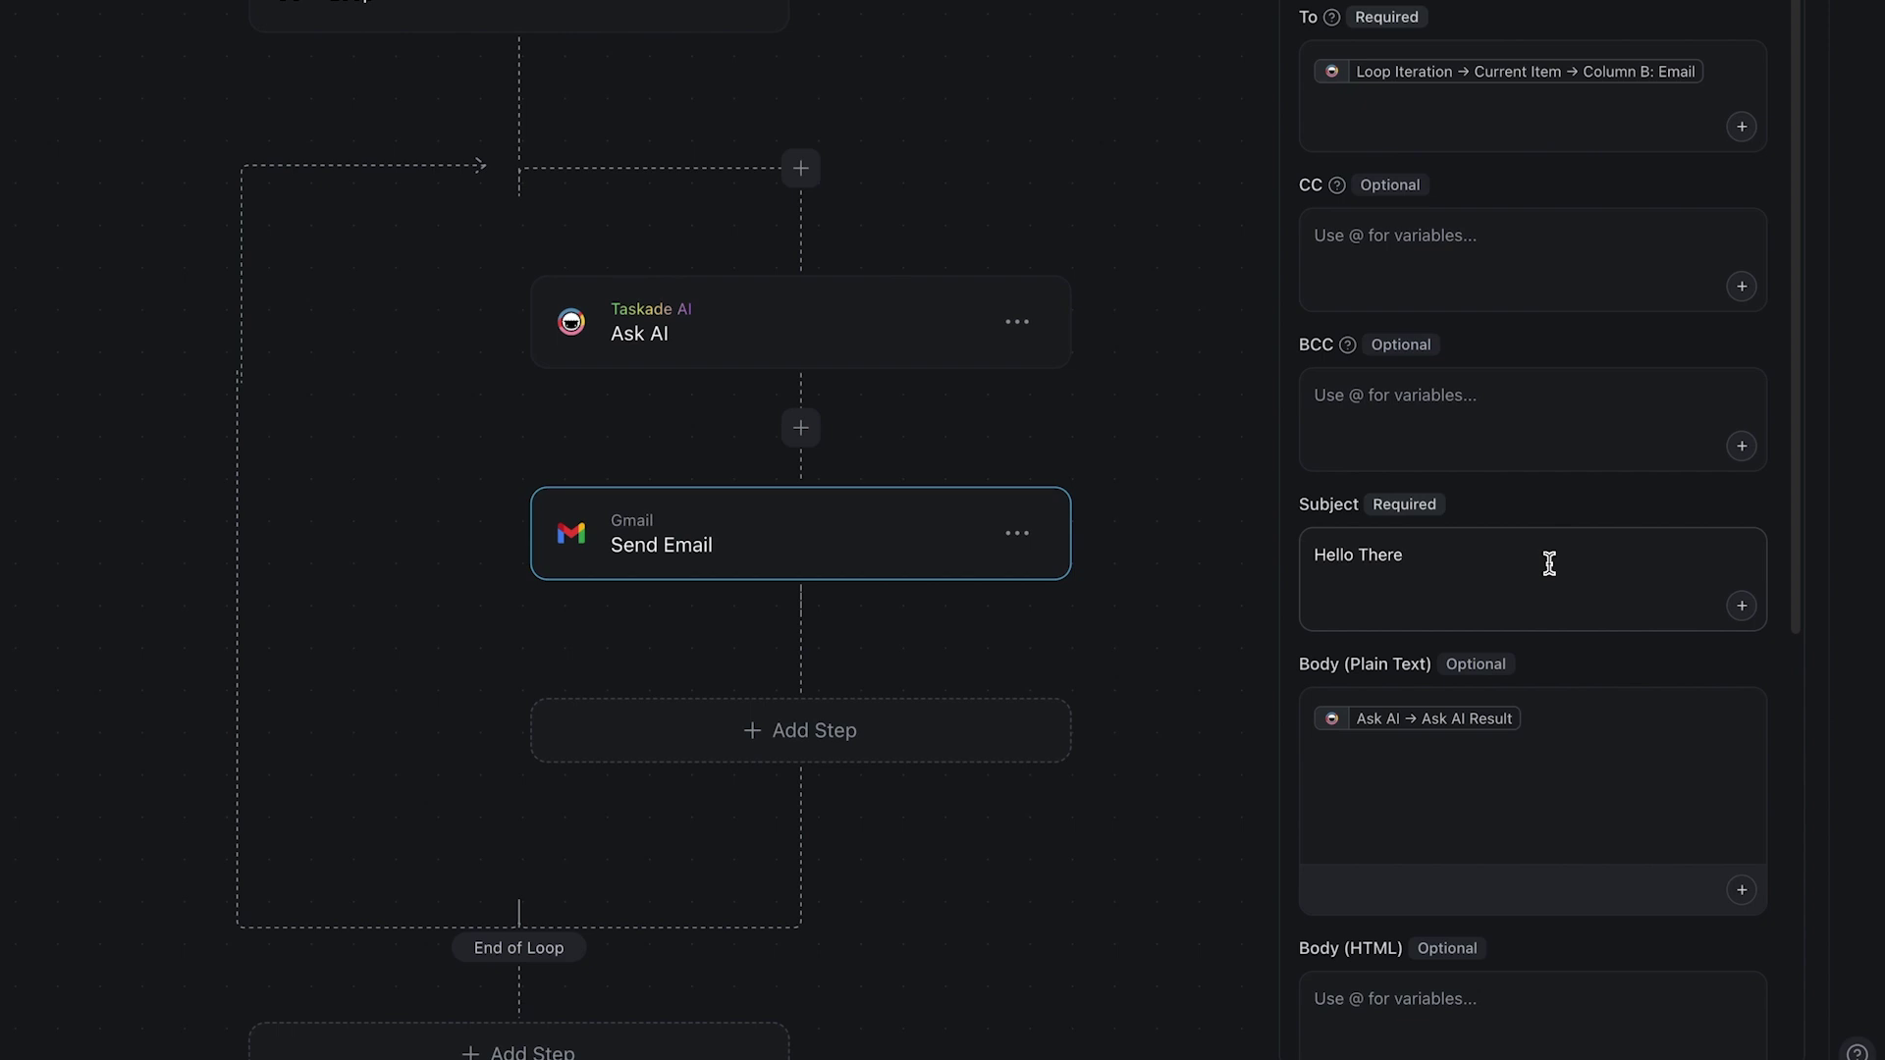
pyautogui.moveTo(1450, 551); pyautogui.dragTo(1308, 544)
pyautogui.write('Welcome')
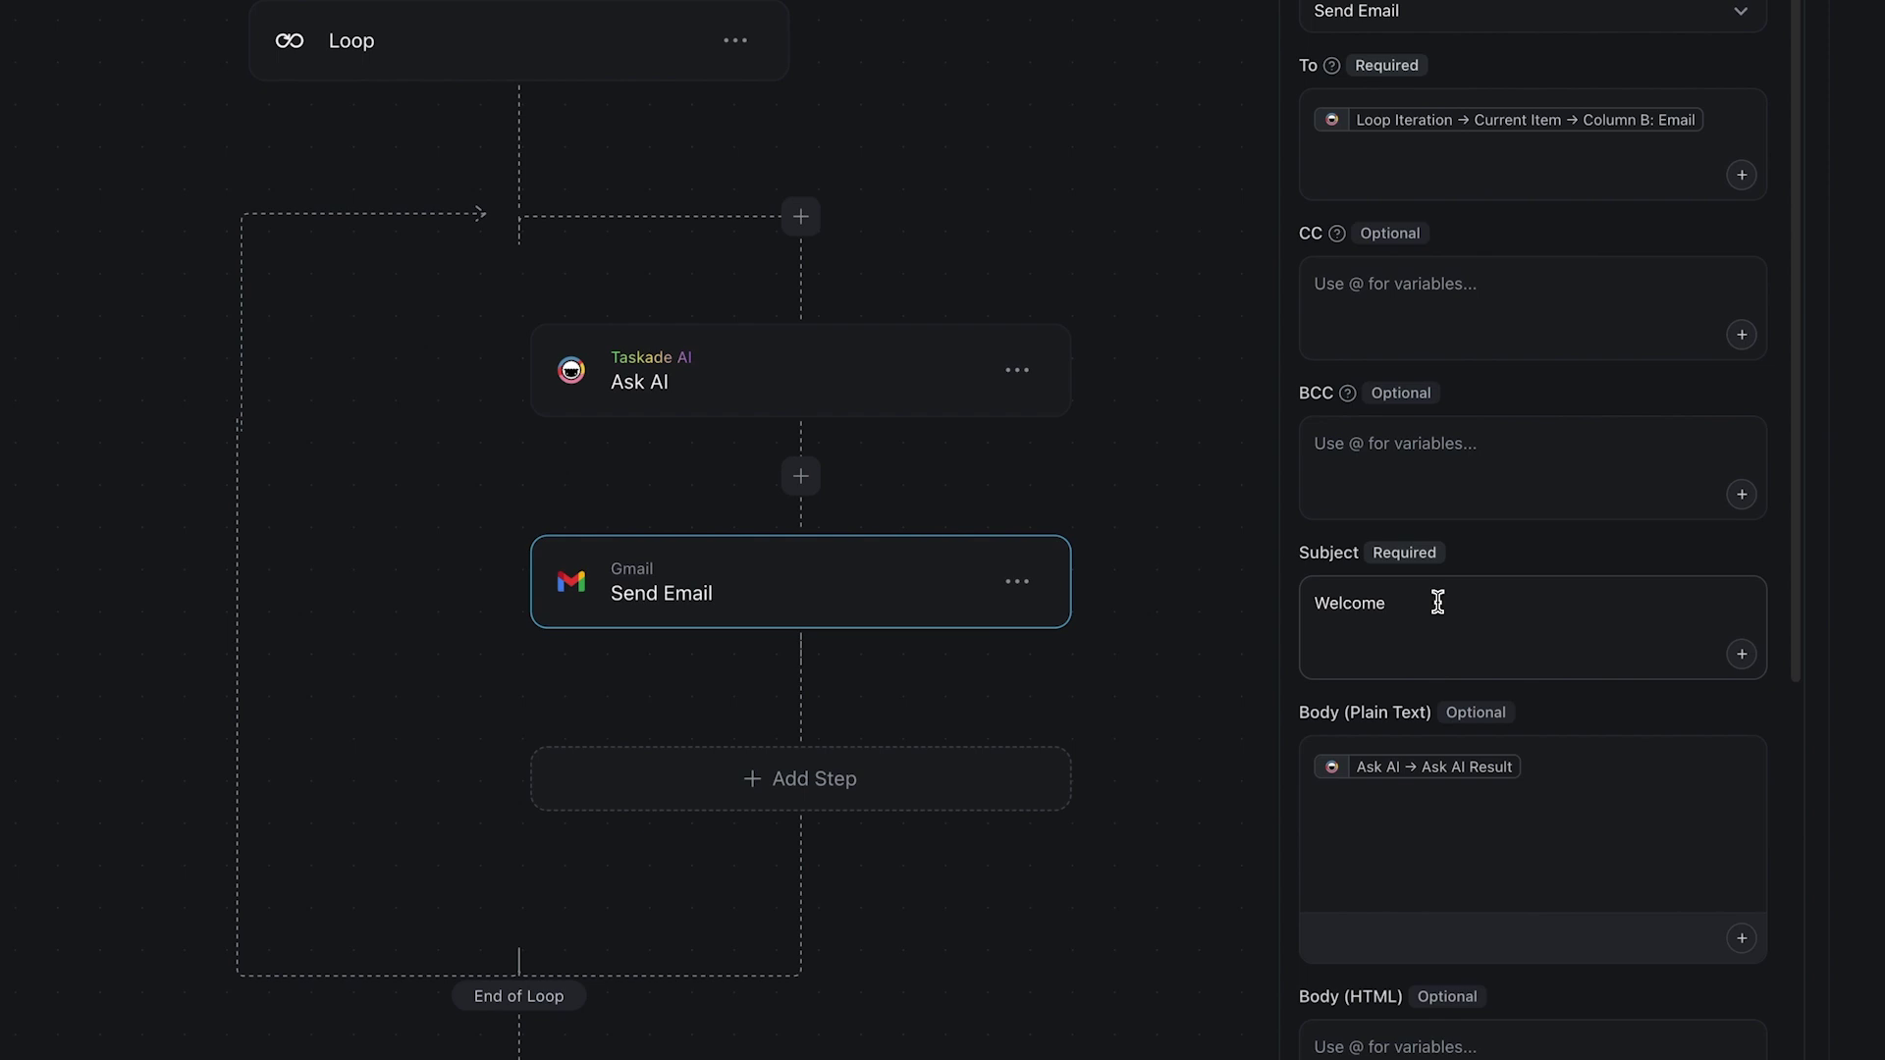
pyautogui.write('!')
pyautogui.scroll(-2, 1527, 651)
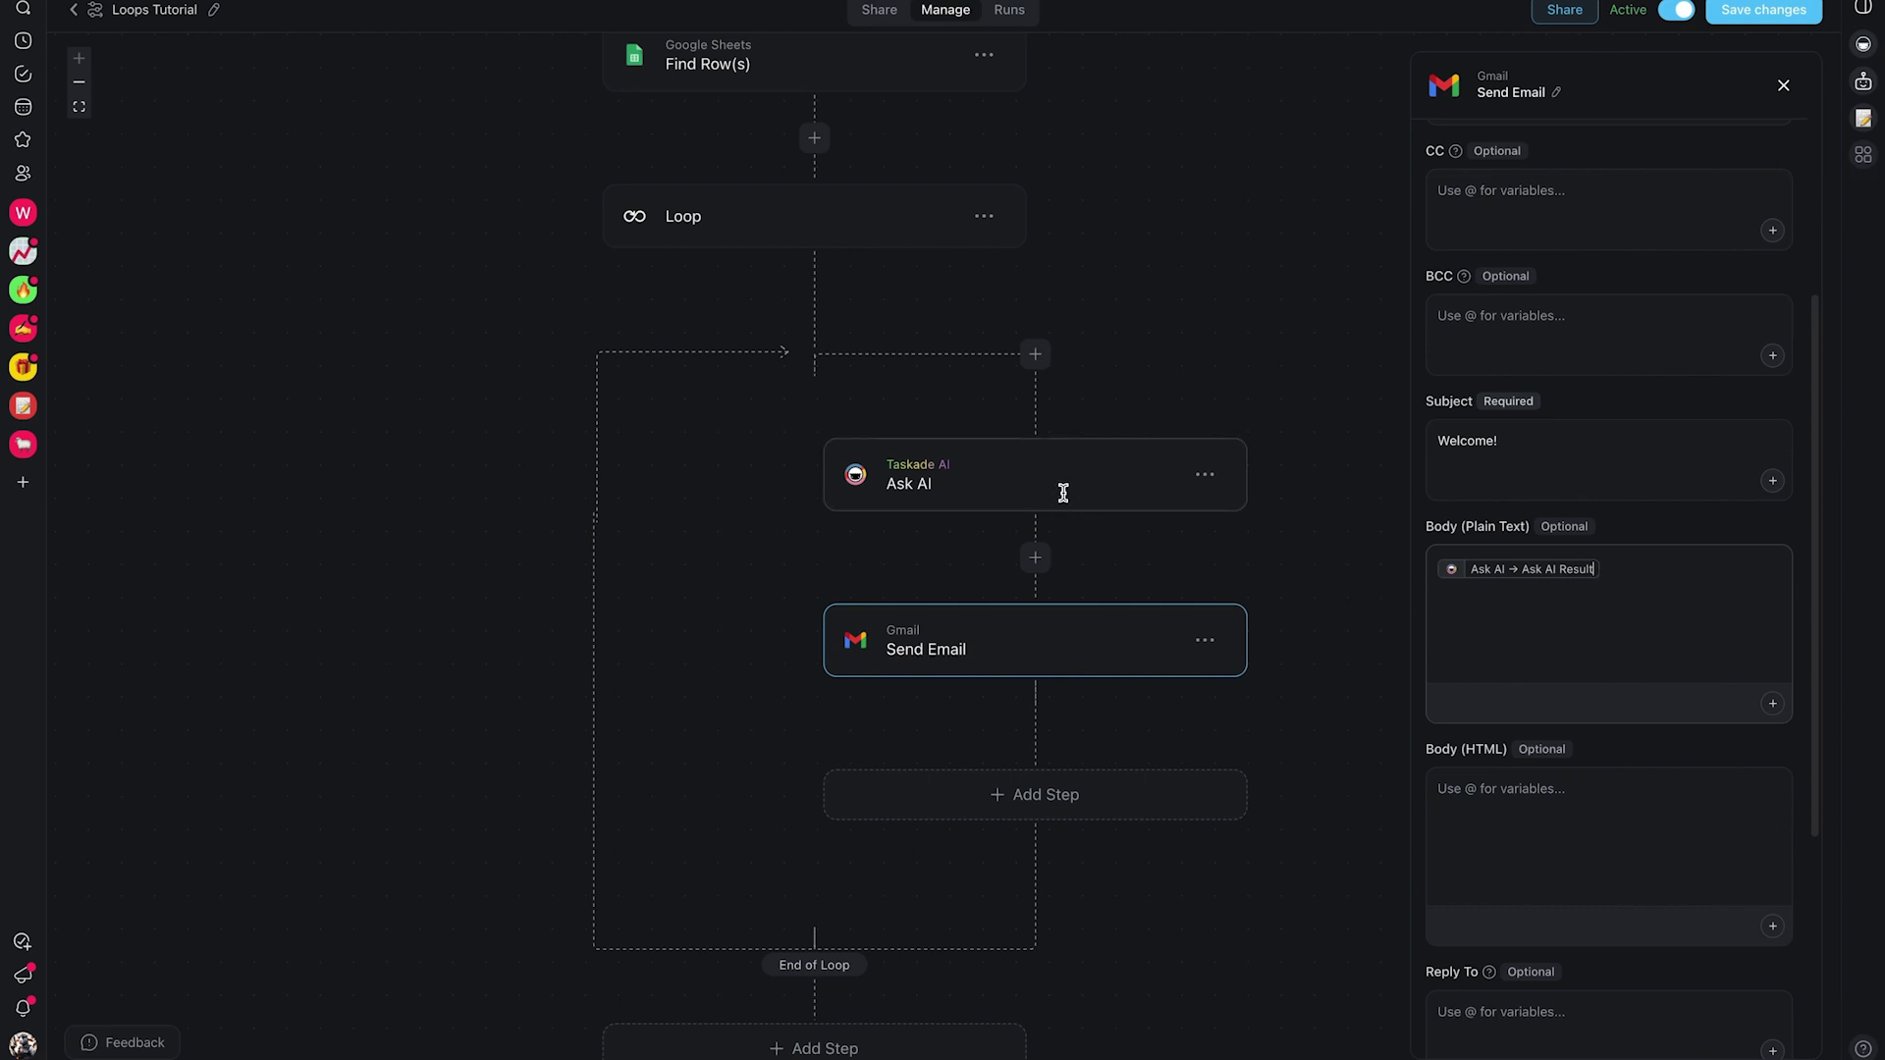
# Tick the March item under Emails to send in HR Onboarding Tracker 2025 as complete
pyautogui.scroll(-1, 1013, 657)
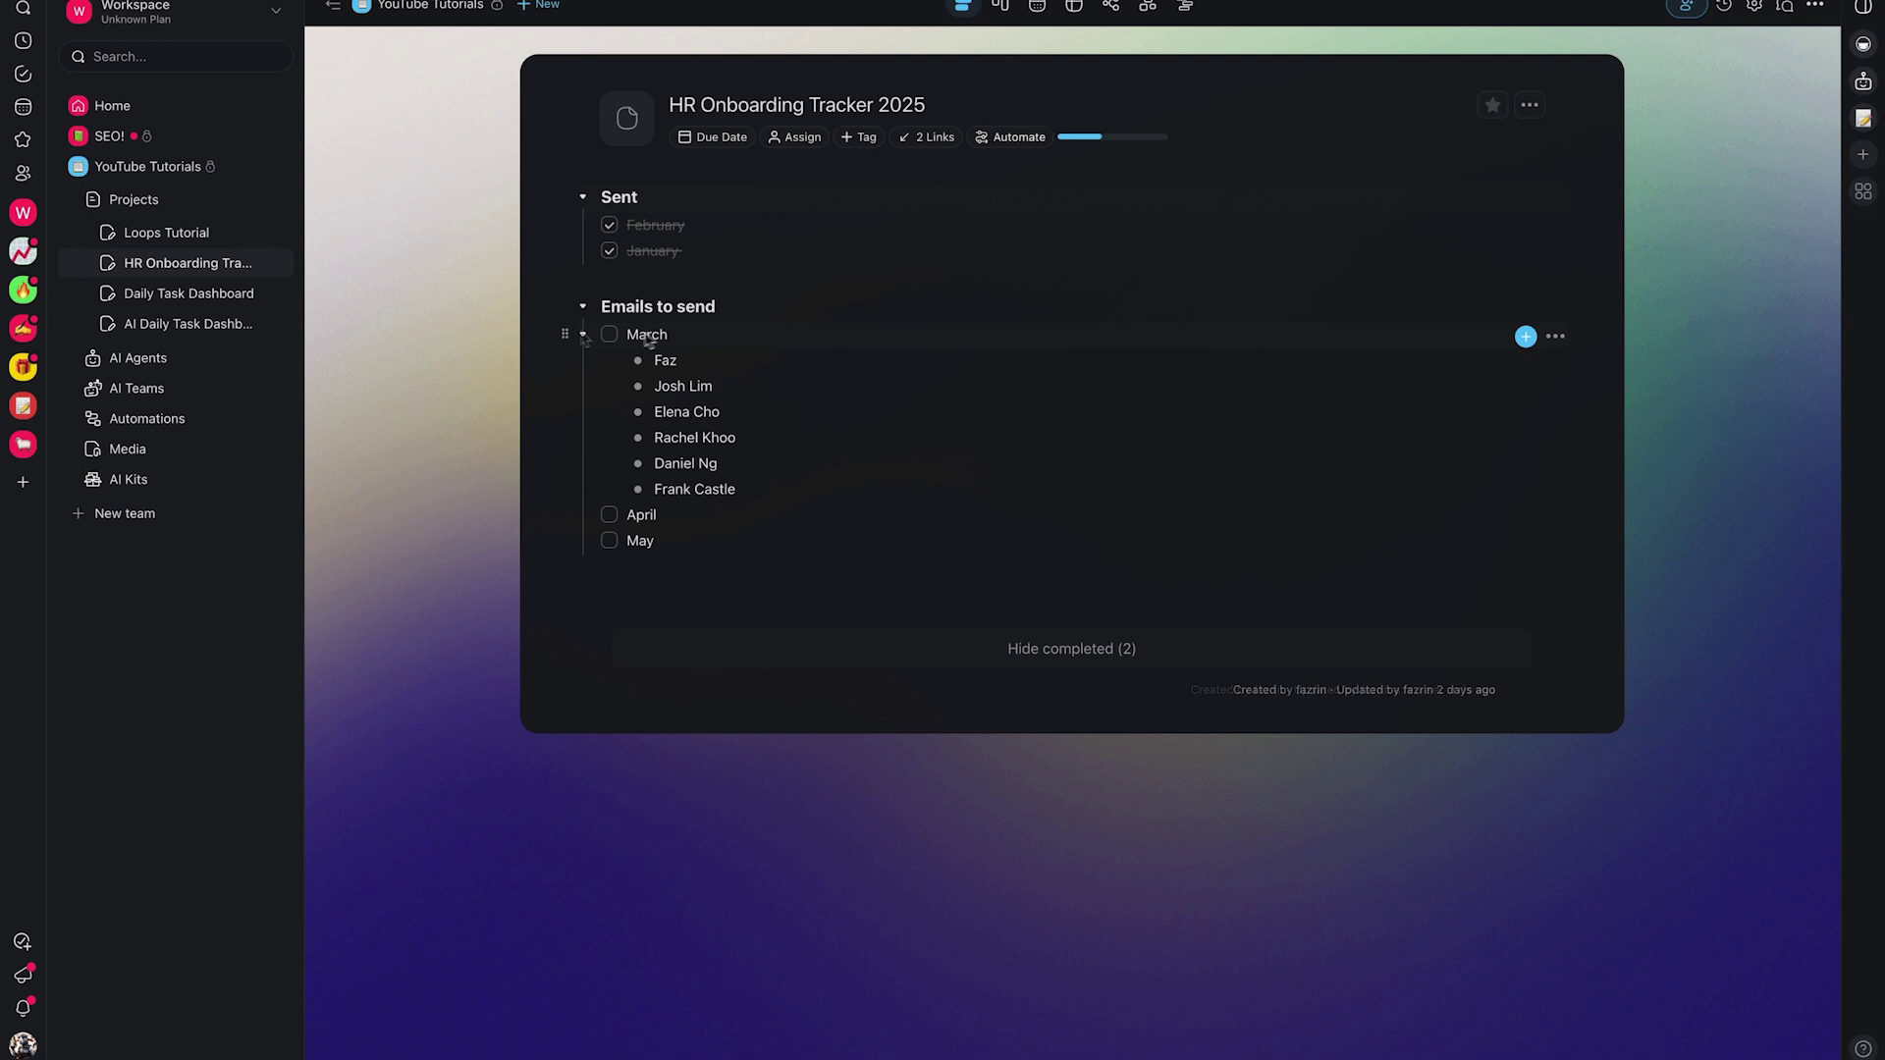
pyautogui.click(610, 334)
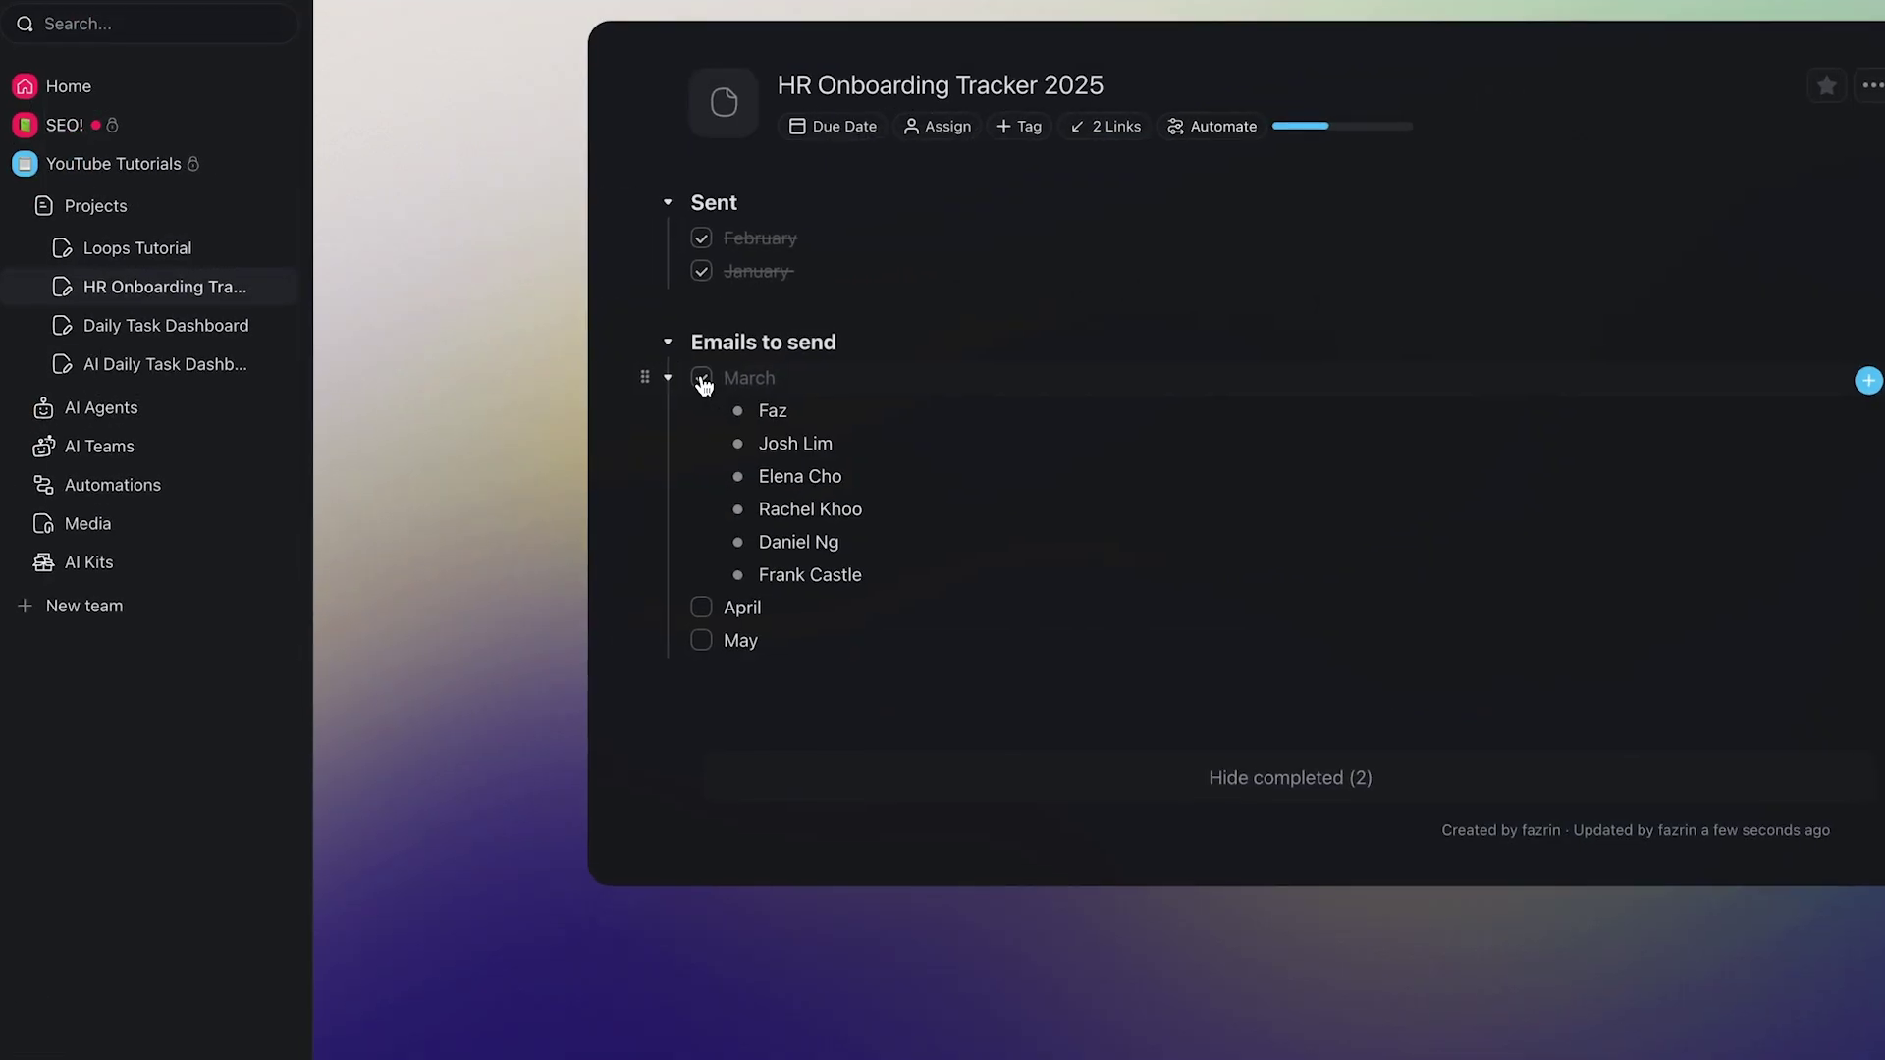